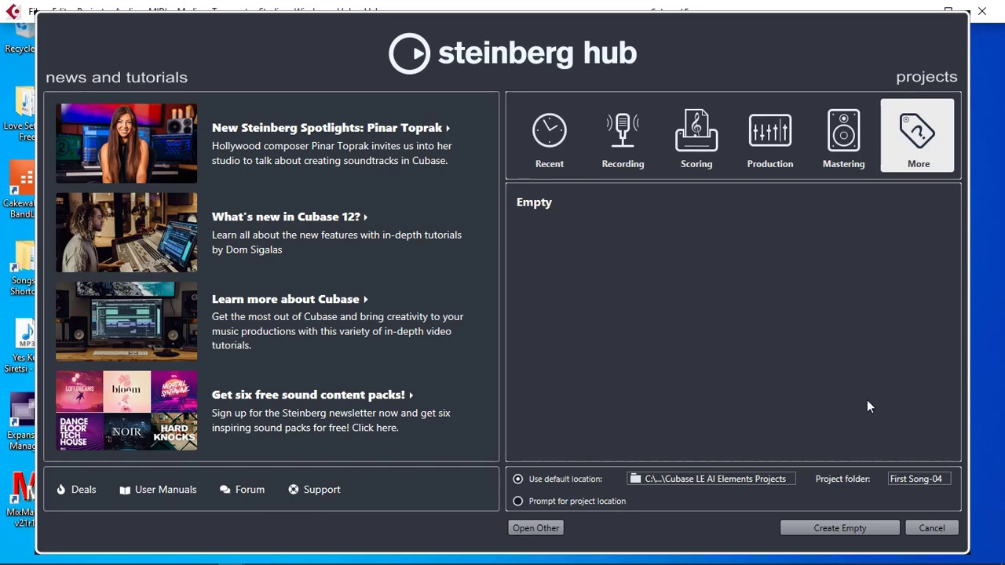
Step: Create an empty project and open Studio Setup on the Audio System page
click(839, 529)
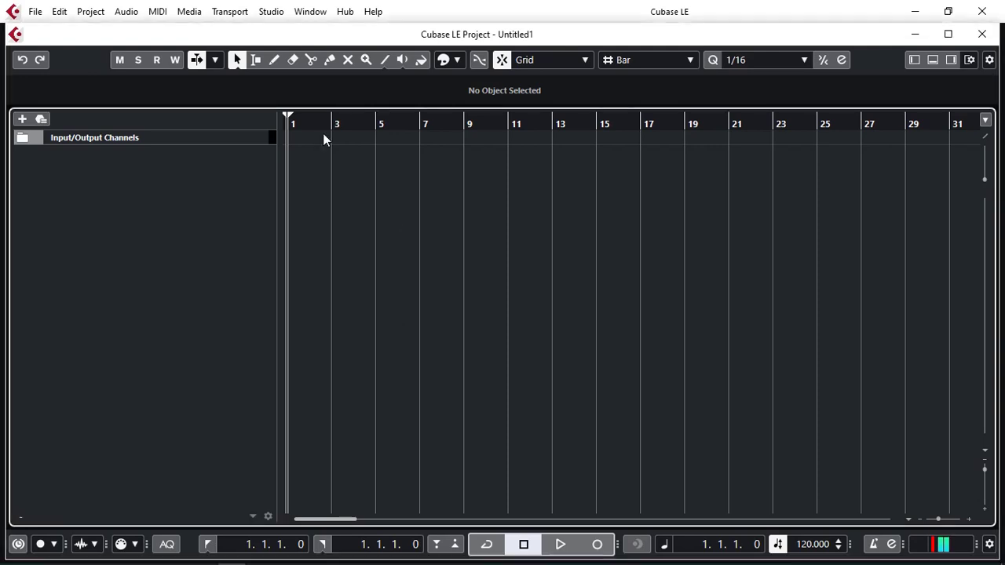
click(274, 13)
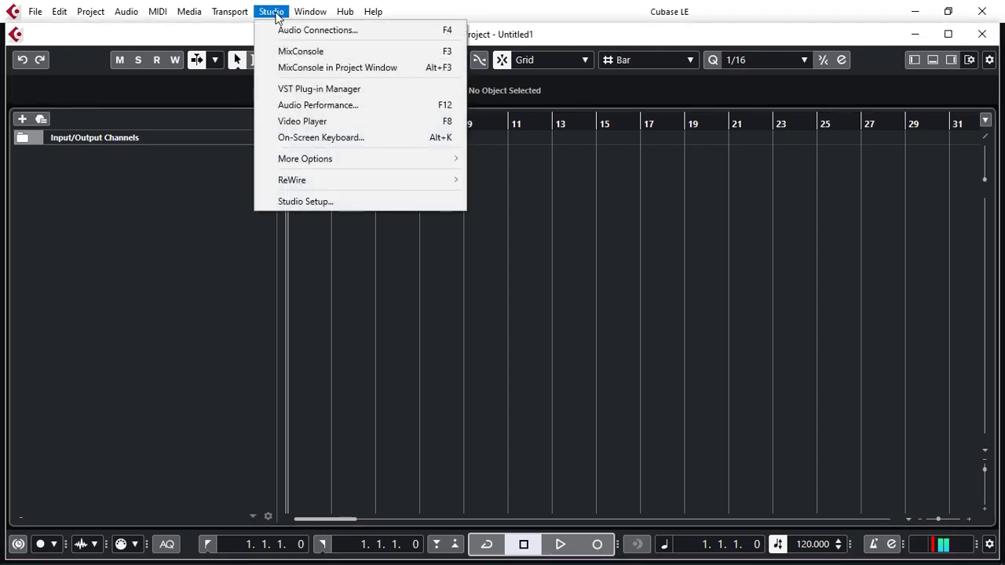
click(359, 205)
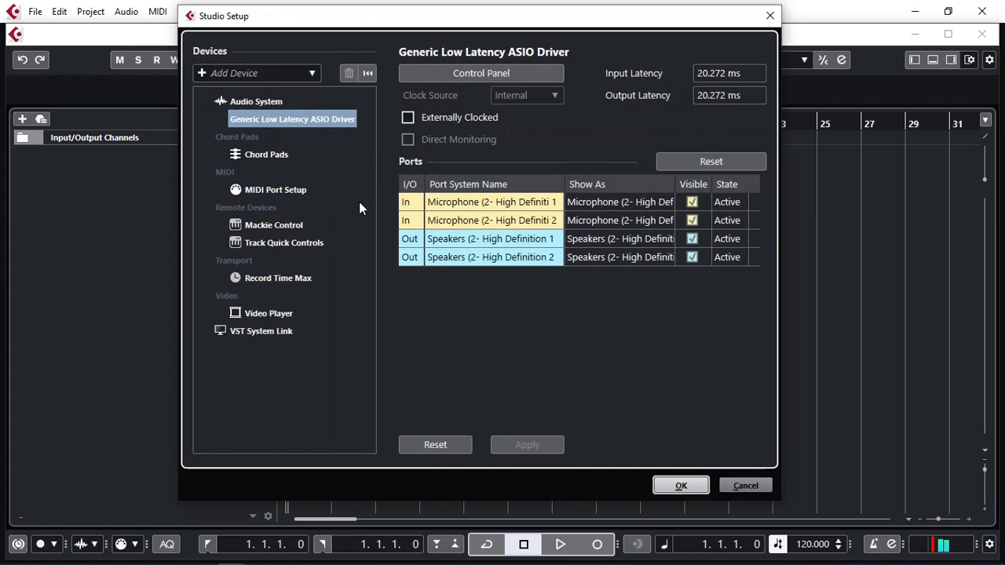
click(255, 102)
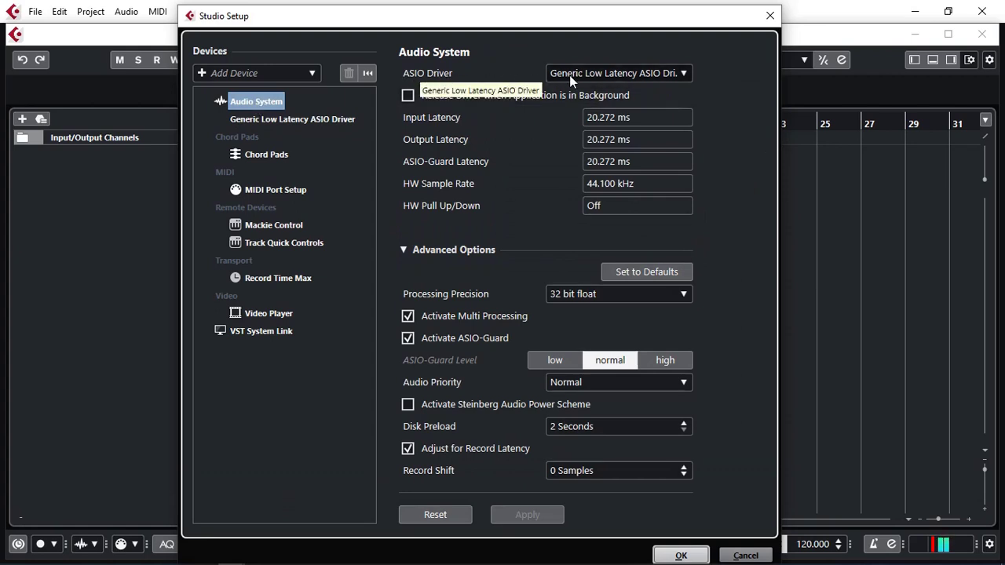
Step: Switch the ASIO driver to Model Mixer ASIO and confirm the switch
click(682, 73)
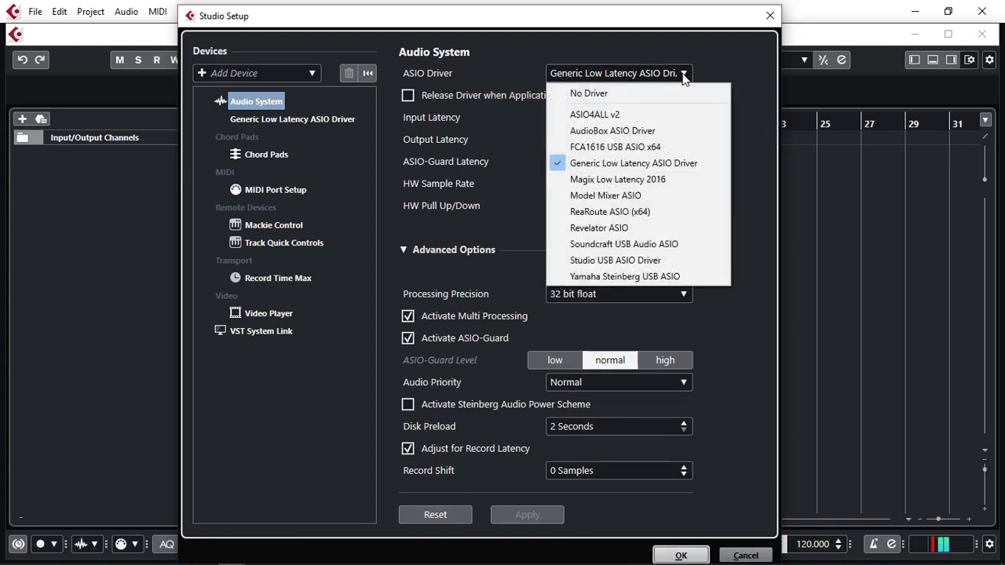
click(636, 196)
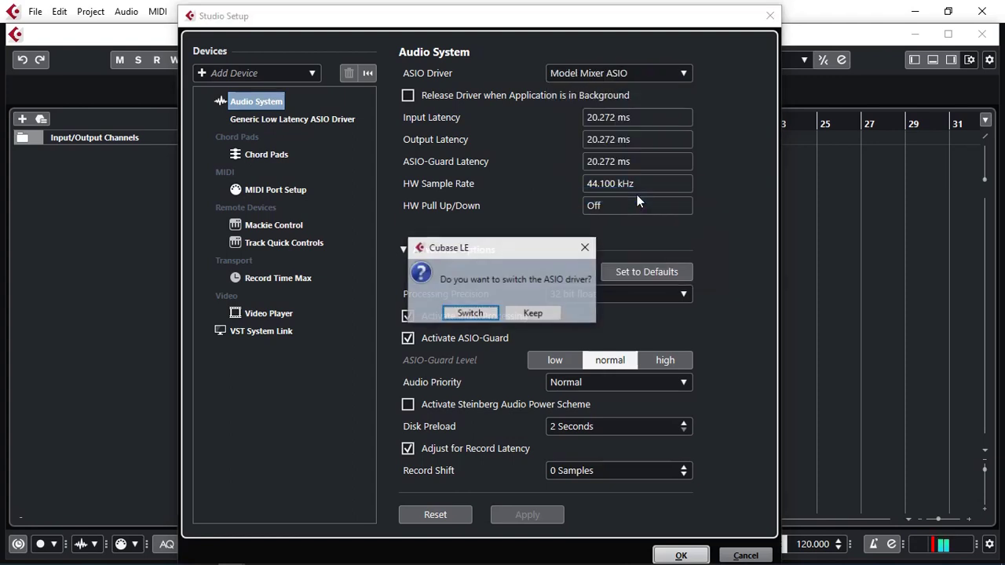
click(471, 313)
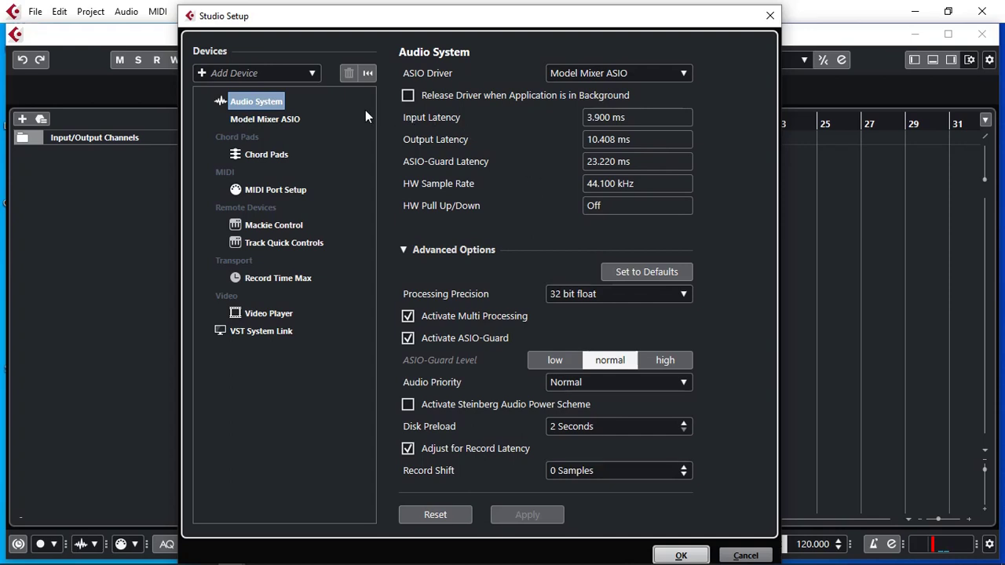
Step: In the Model Mixer ASIO port list, rename input IN 11 to MIAN L
click(254, 119)
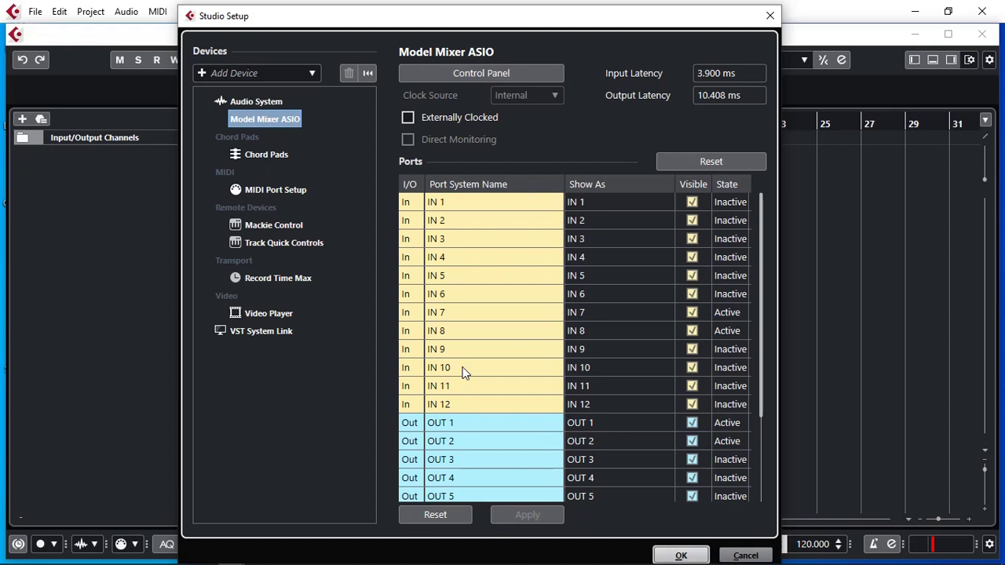
scroll(466, 412, down, 2)
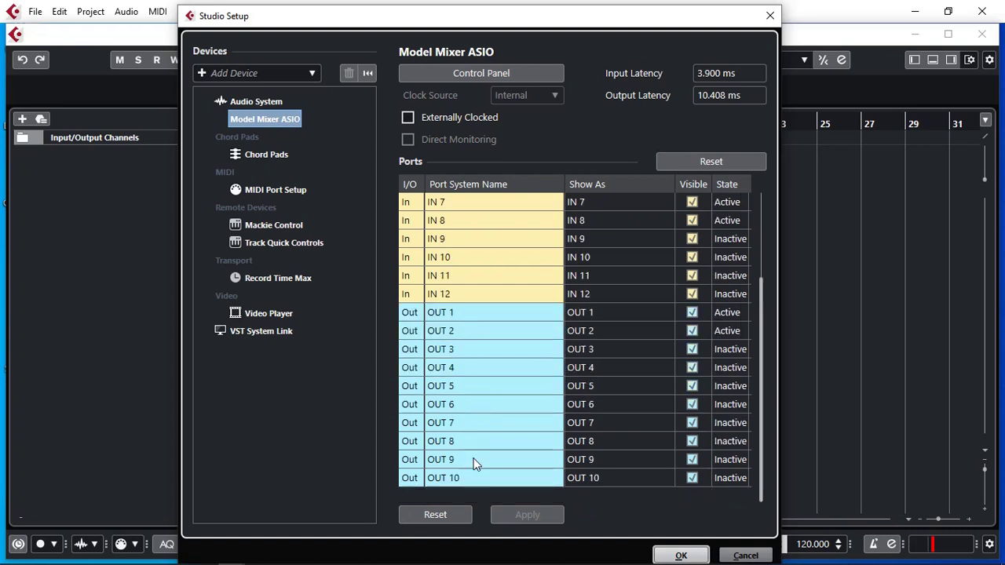
scroll(489, 346, up, 1)
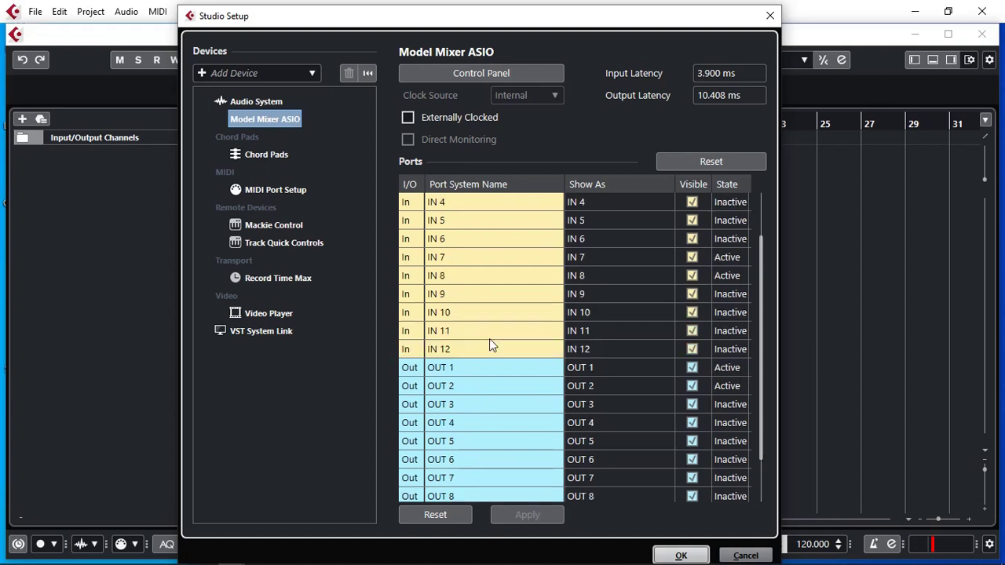
click(597, 330)
click(596, 330)
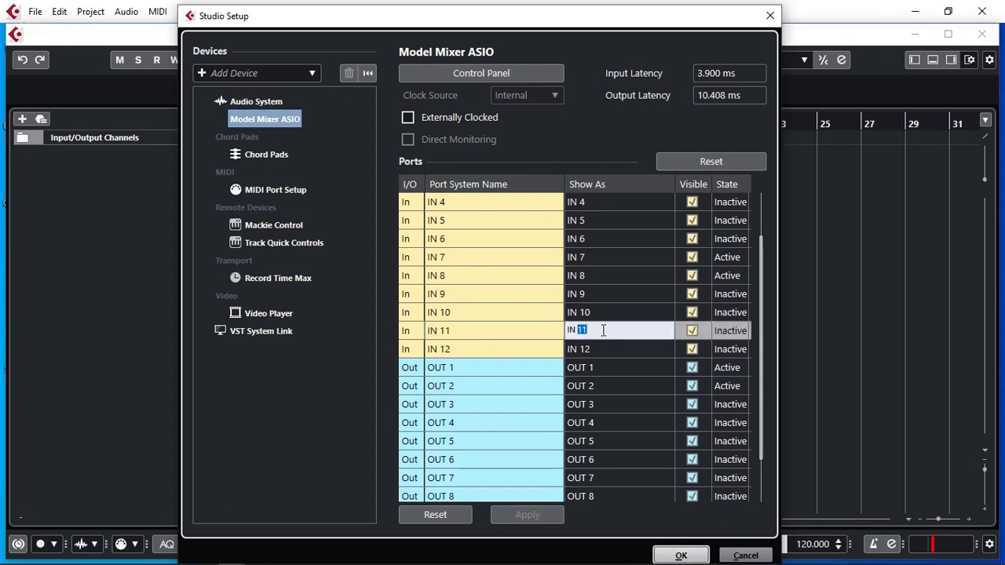
click(602, 329)
drag(602, 330, 545, 328)
text(MIAN L)
Step: Rename input IN 12 to MIAN R and finish editing the port names
click(583, 351)
click(597, 350)
text(MIAN R)
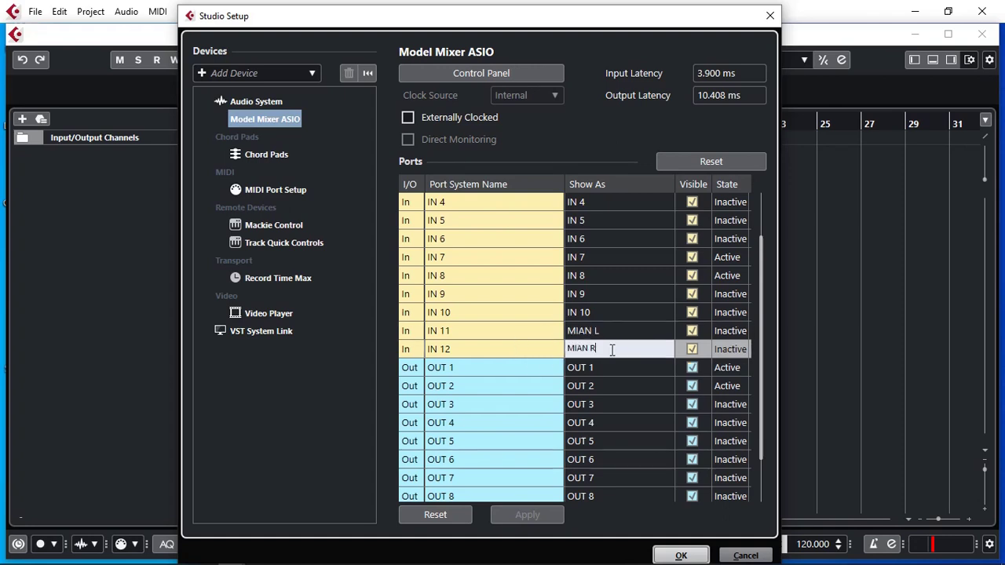
double_click(625, 331)
key(Return)
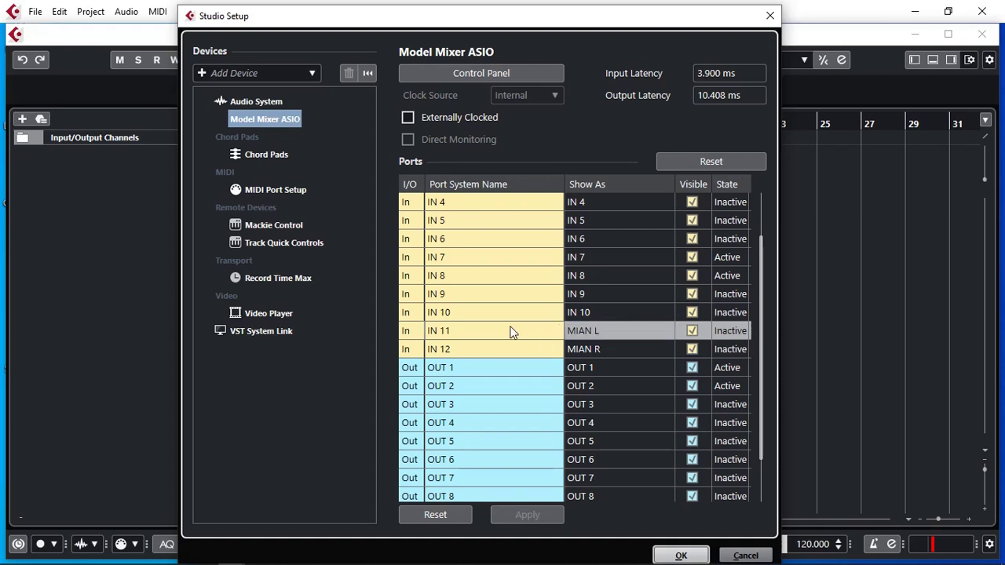
scroll(510, 332, up, 1)
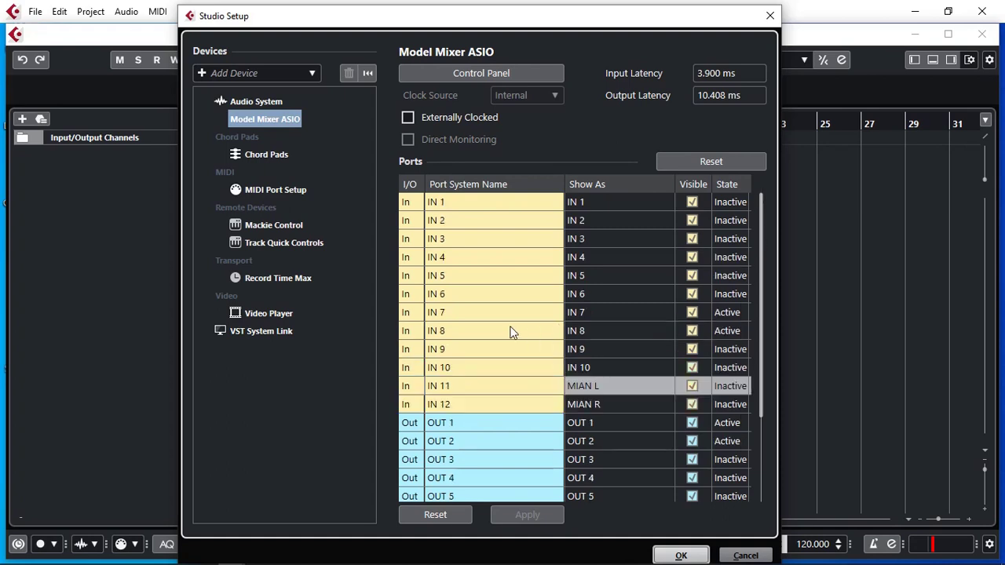
Step: Apply the Studio Setup changes and open the Audio Connections window
click(681, 556)
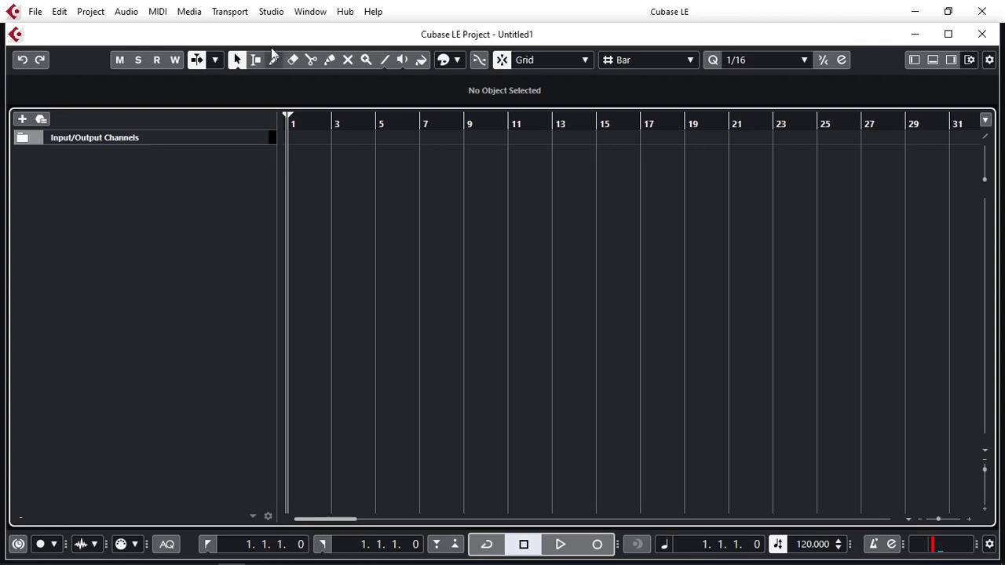
click(271, 12)
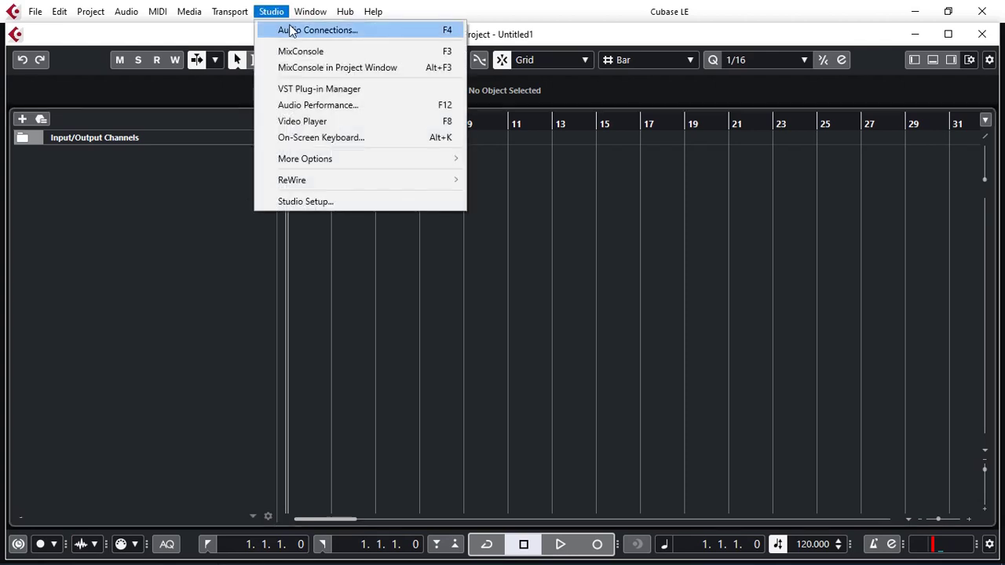
click(366, 34)
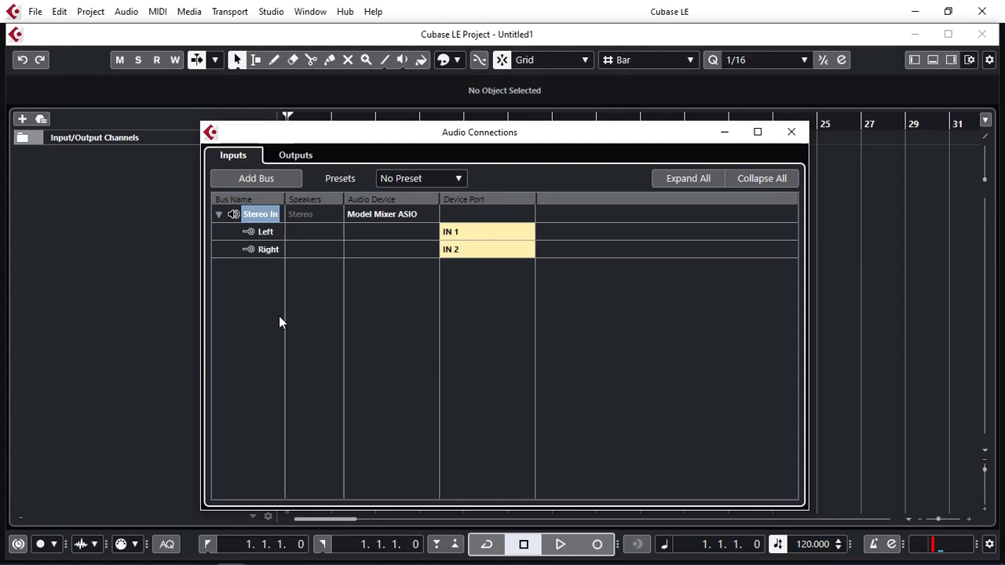
Step: Route the stereo input bus's Left channel to IN 7 and Right channel to IN 8
click(382, 222)
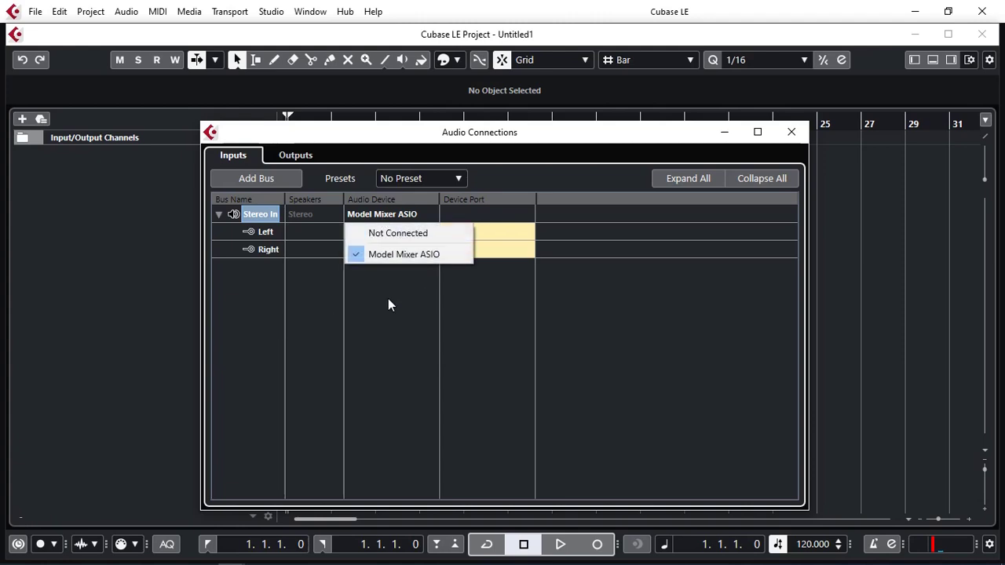
click(388, 306)
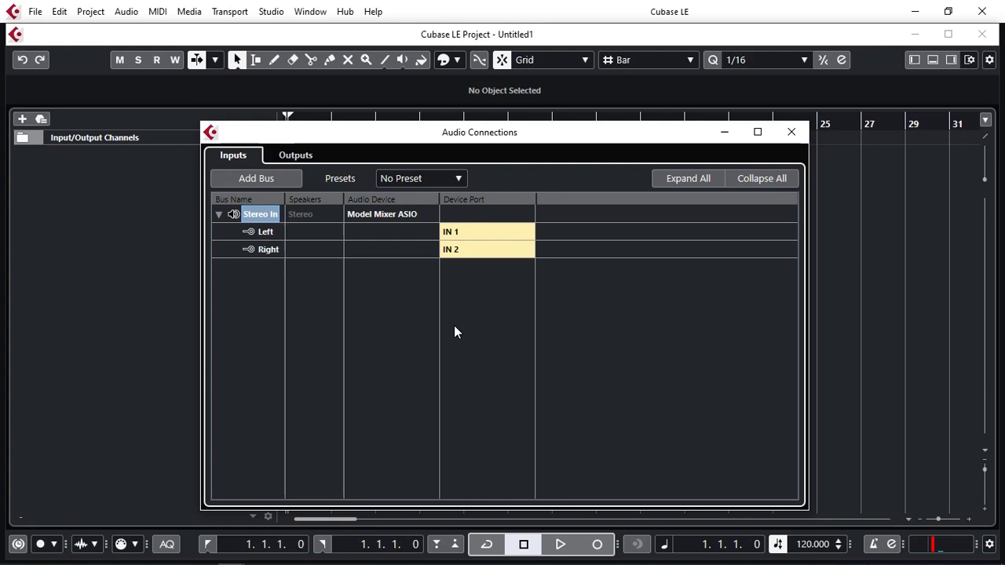
click(463, 234)
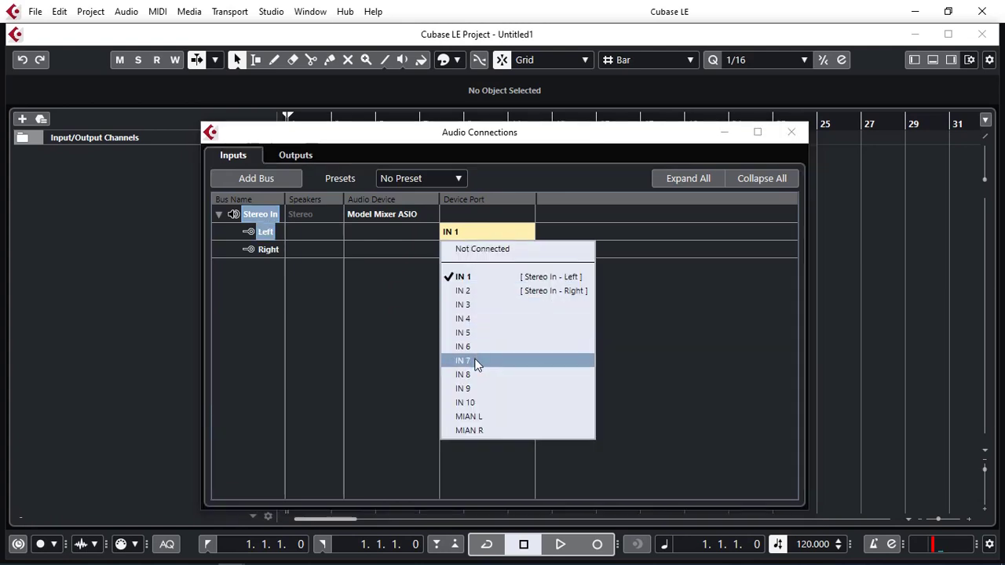
key(Escape)
click(467, 250)
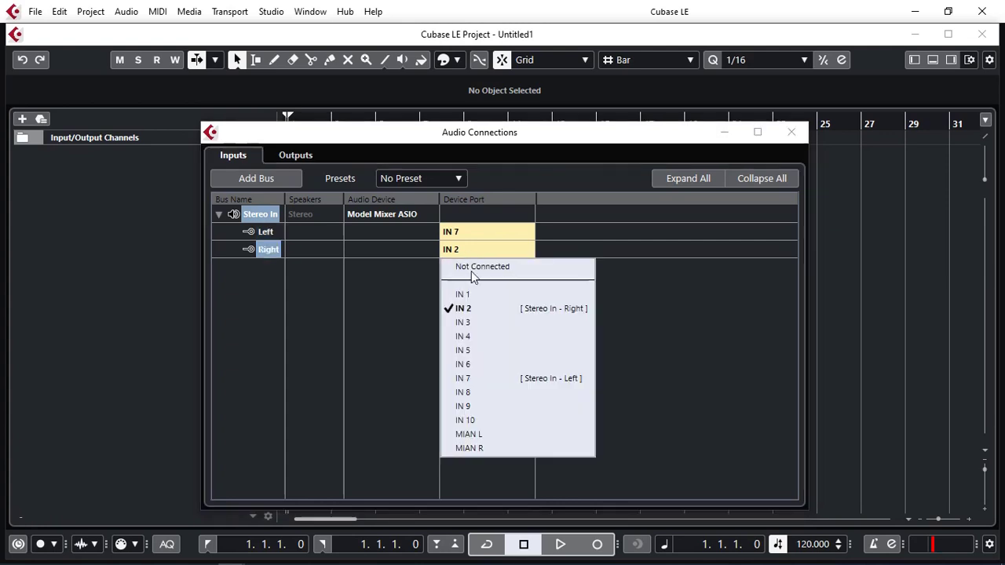
click(478, 393)
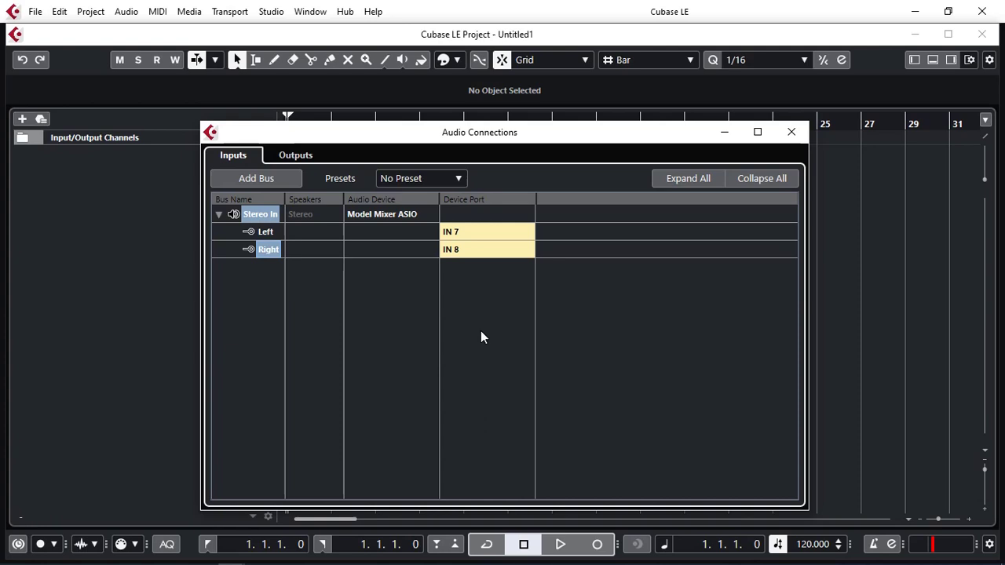
Step: Rename the stereo input bus to Stereo 7/8
double_click(270, 215)
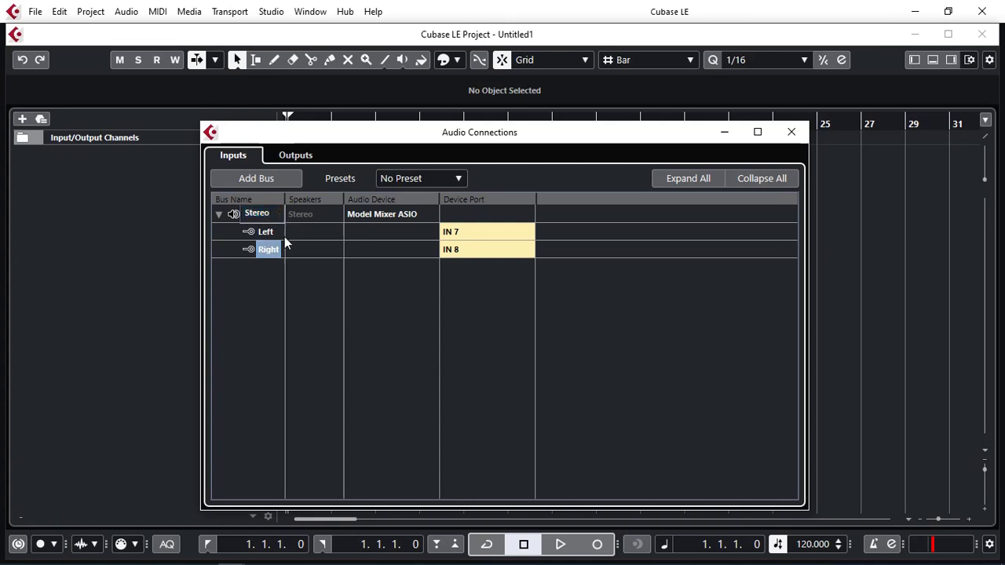
text(7/8)
key(Return)
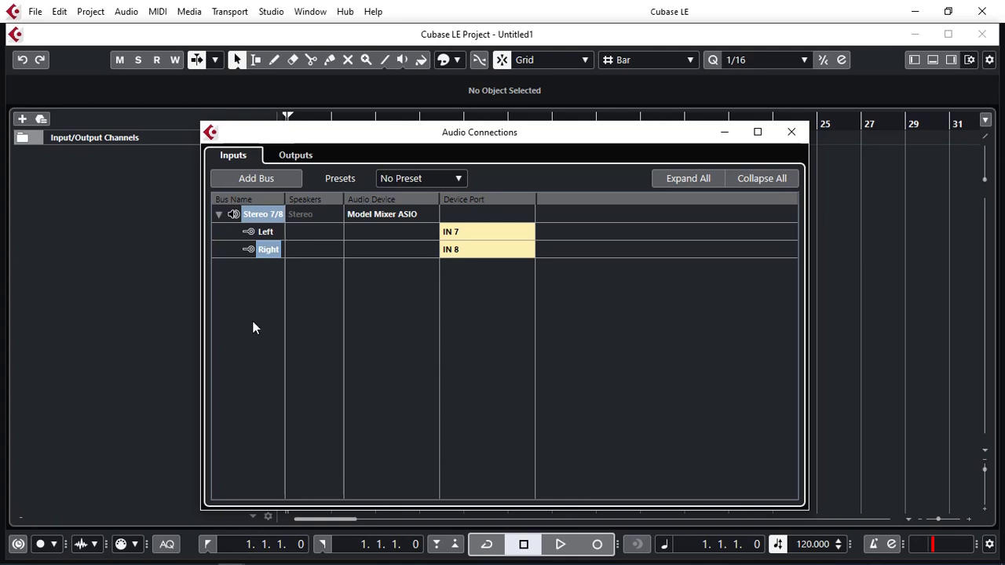
Step: Add six mono input buses named Input, assigned to IN 1 through IN 6
click(255, 180)
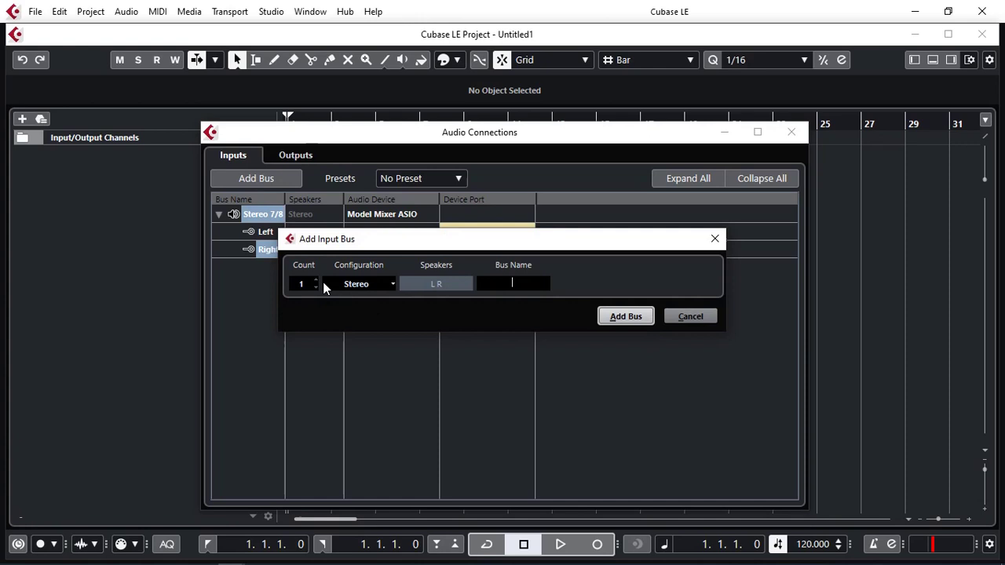
scroll(316, 280, up, 5)
click(386, 287)
click(376, 299)
text(Input)
click(624, 317)
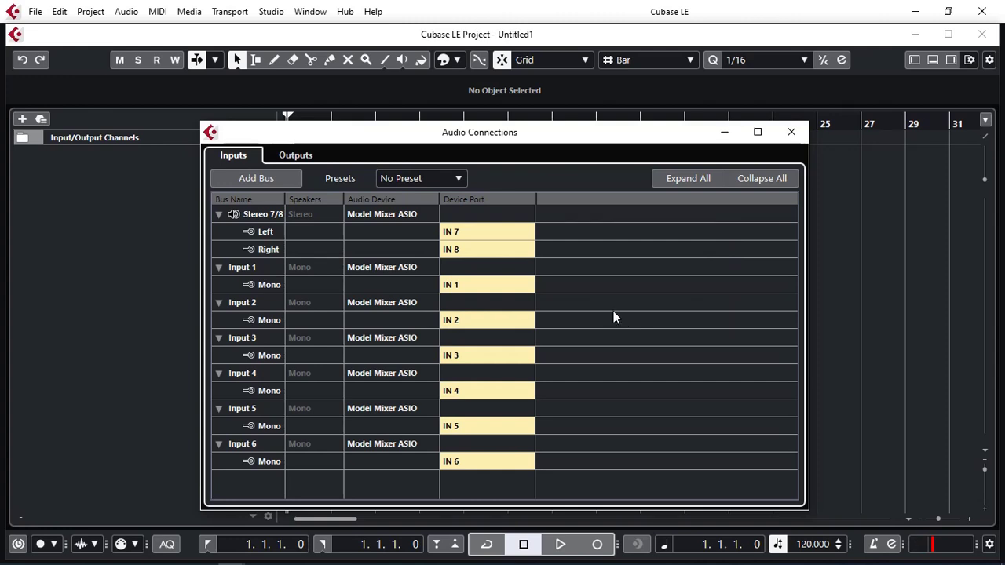
Step: Inspect the device port choices for the Input 1 bus
double_click(242, 268)
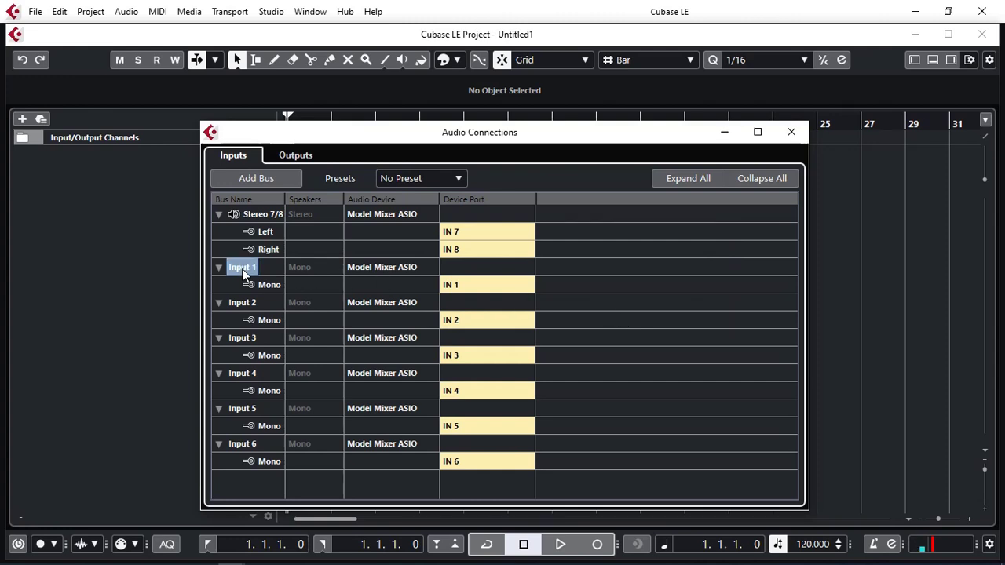
click(470, 289)
click(565, 279)
Step: Add another stereo input bus with the name 9/10
click(245, 179)
click(391, 284)
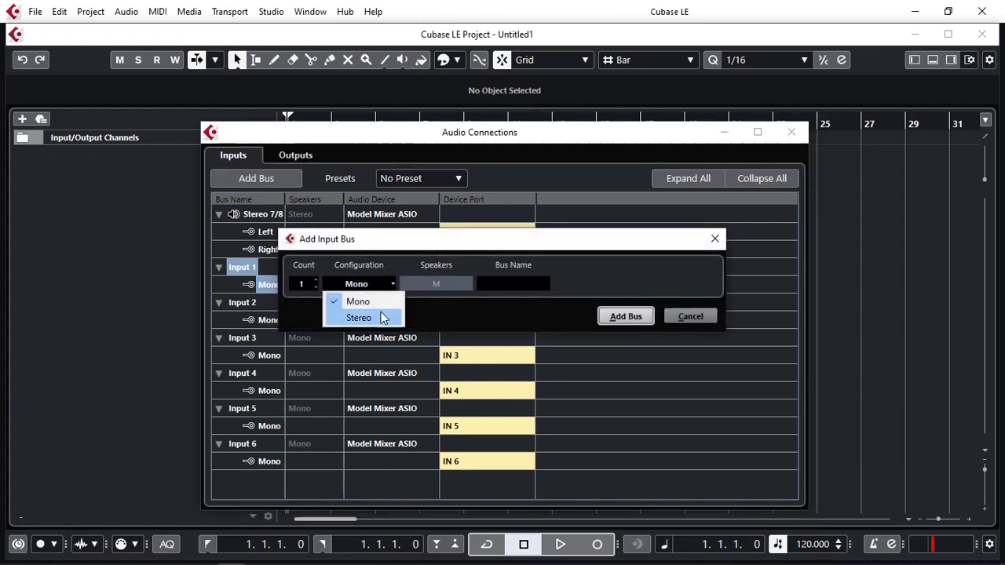
click(382, 317)
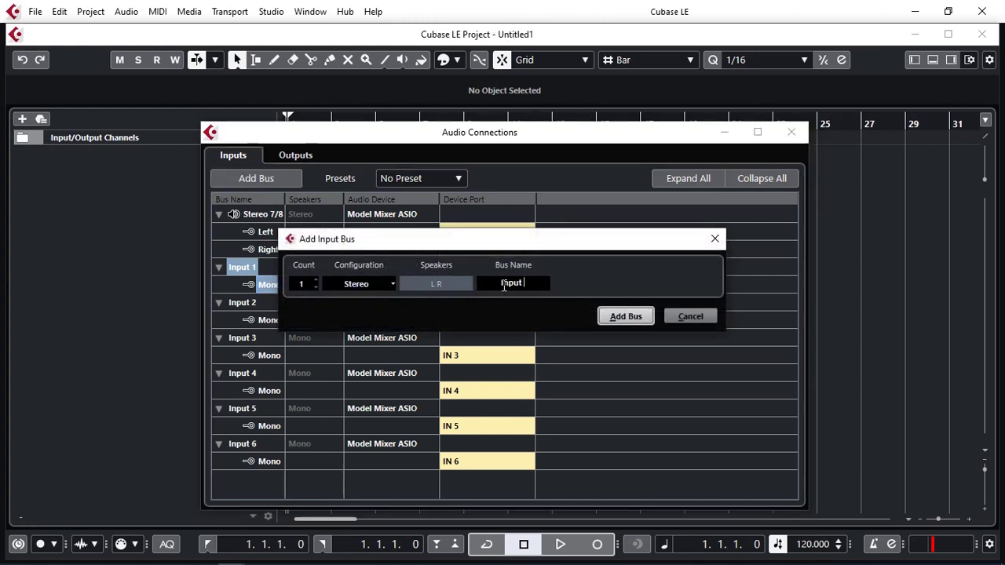
text(9/10)
click(626, 316)
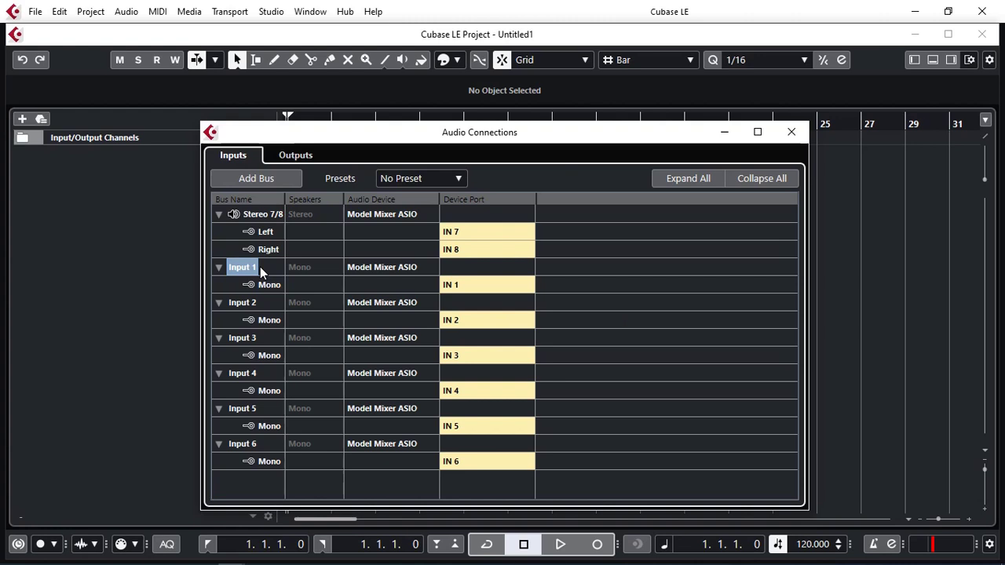
Step: Rename the Input 1 bus to Guitar and the Input 2 bus to Vocal mic
key(Left)
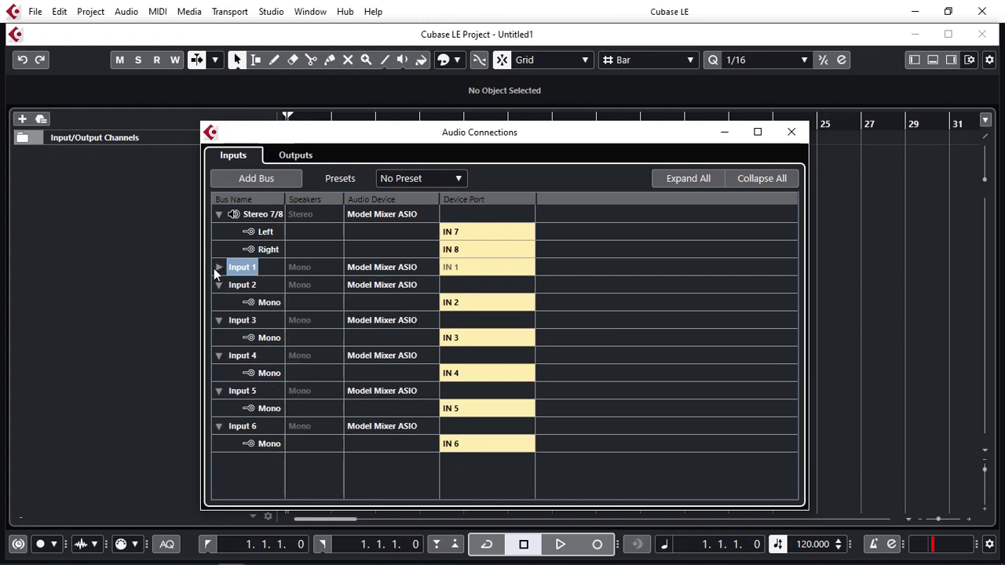
key(Right)
click(241, 267)
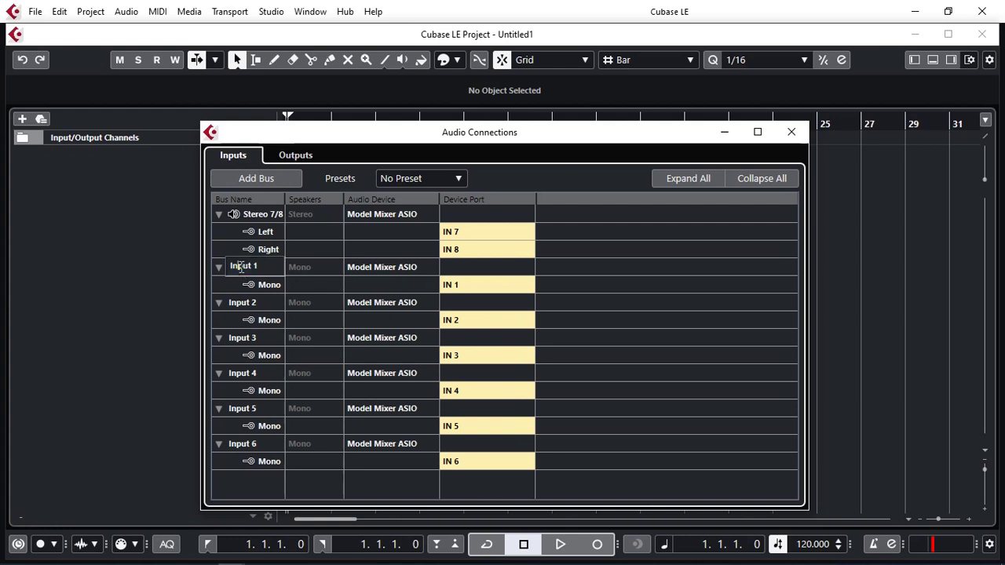
drag(270, 269, 191, 269)
text(Guitar)
key(Tab)
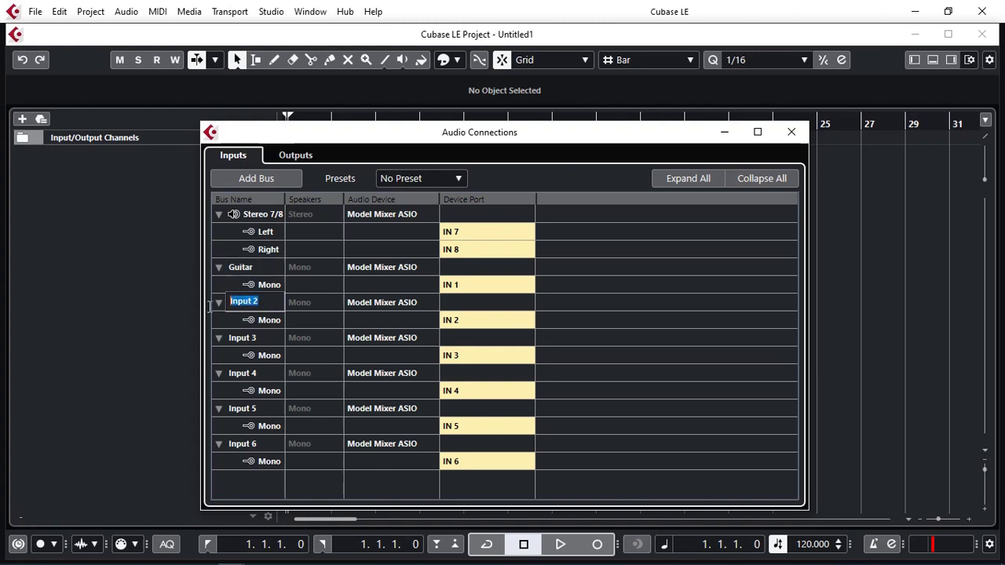
text(Vocal mic)
click(260, 321)
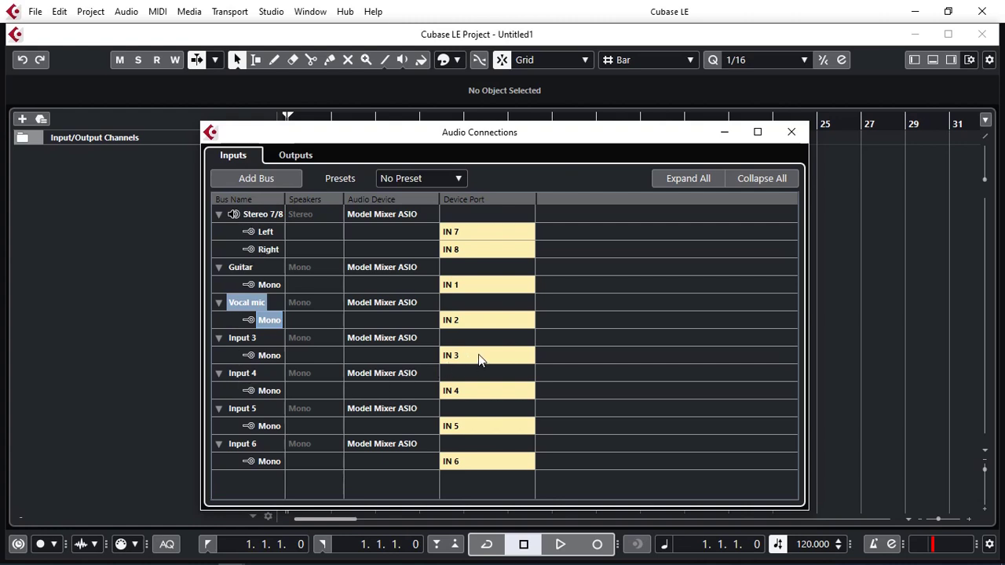
Step: Reassign the Input 6 bus's device port, ending with it routed to IN 6
click(243, 444)
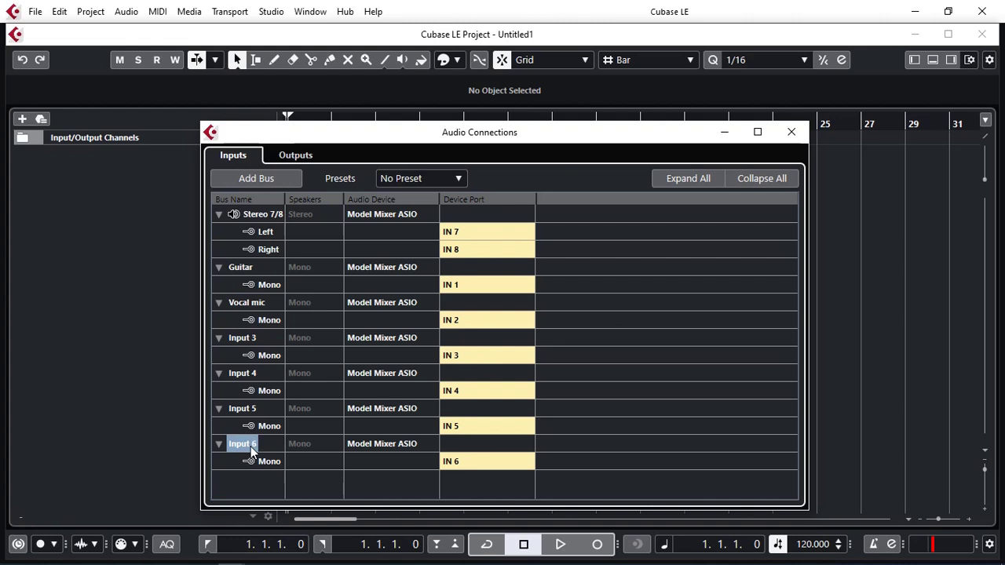
click(481, 462)
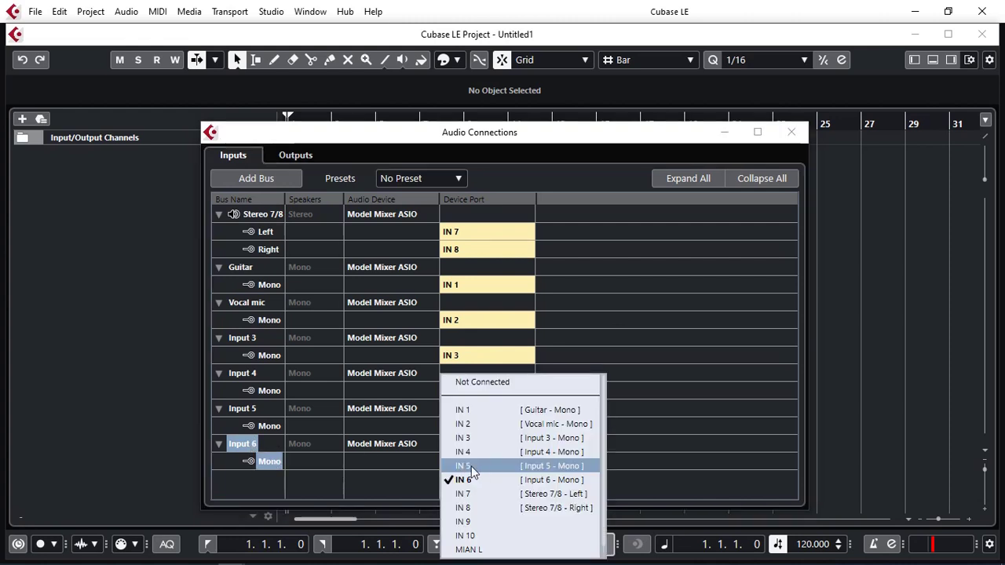
click(474, 479)
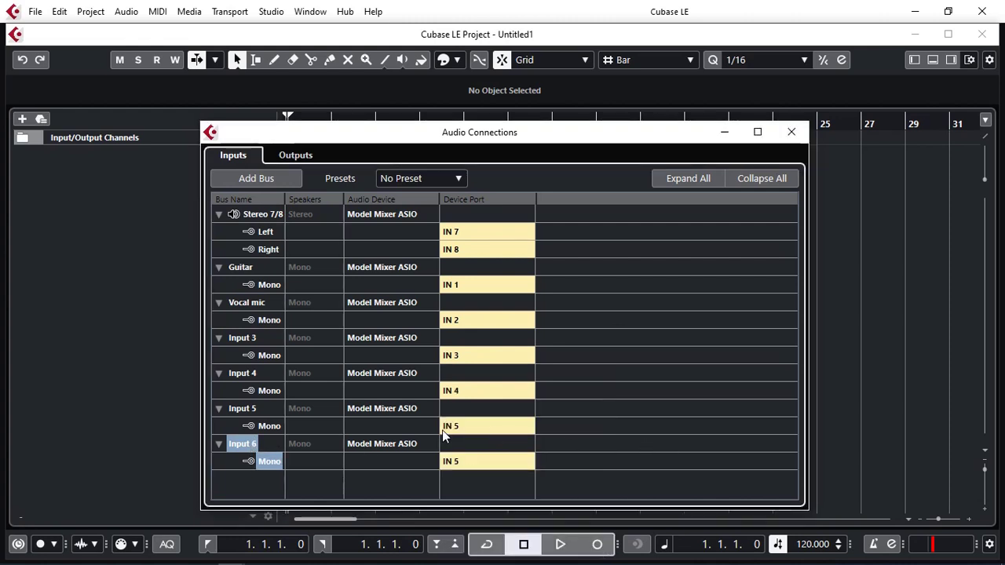
click(257, 409)
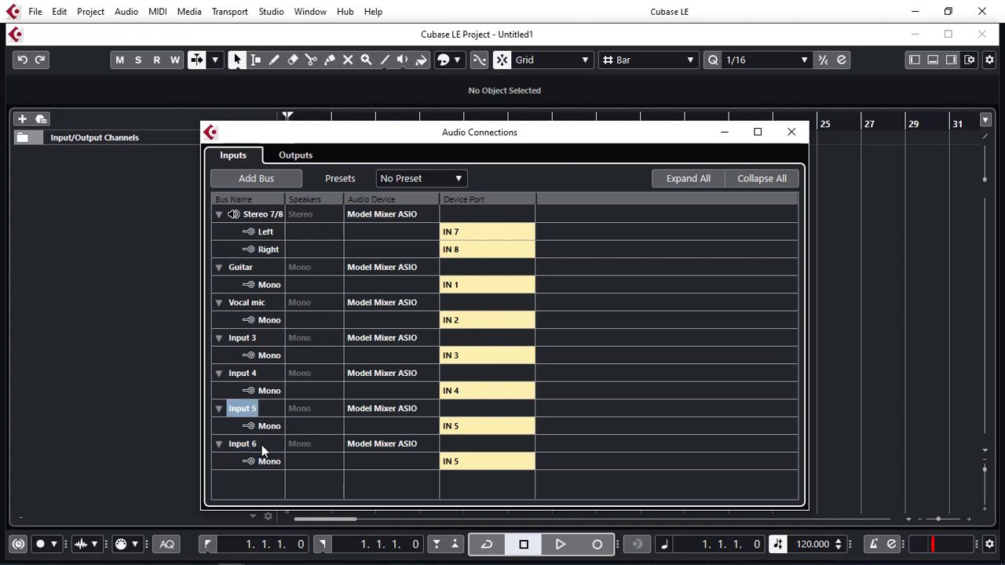
click(262, 444)
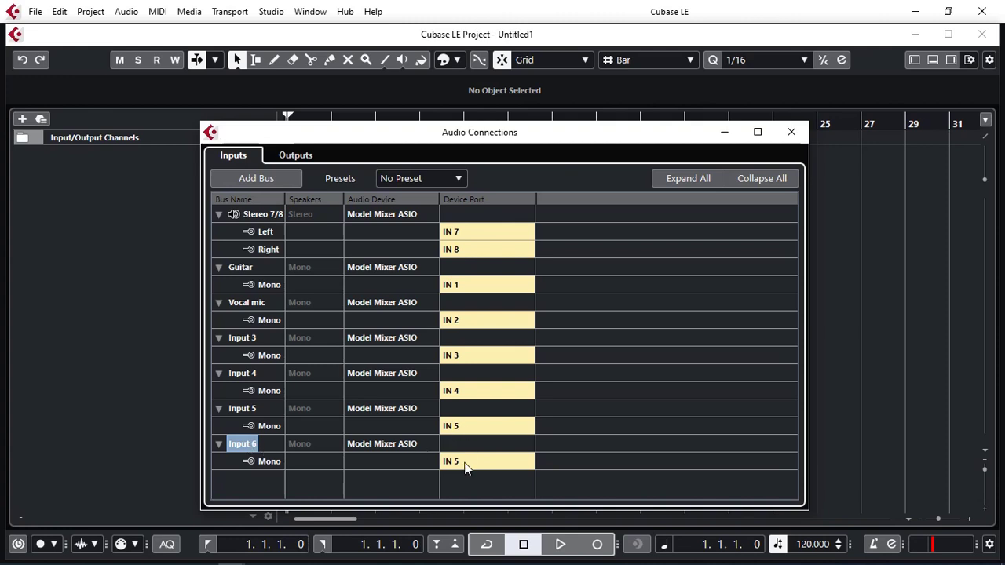
click(259, 408)
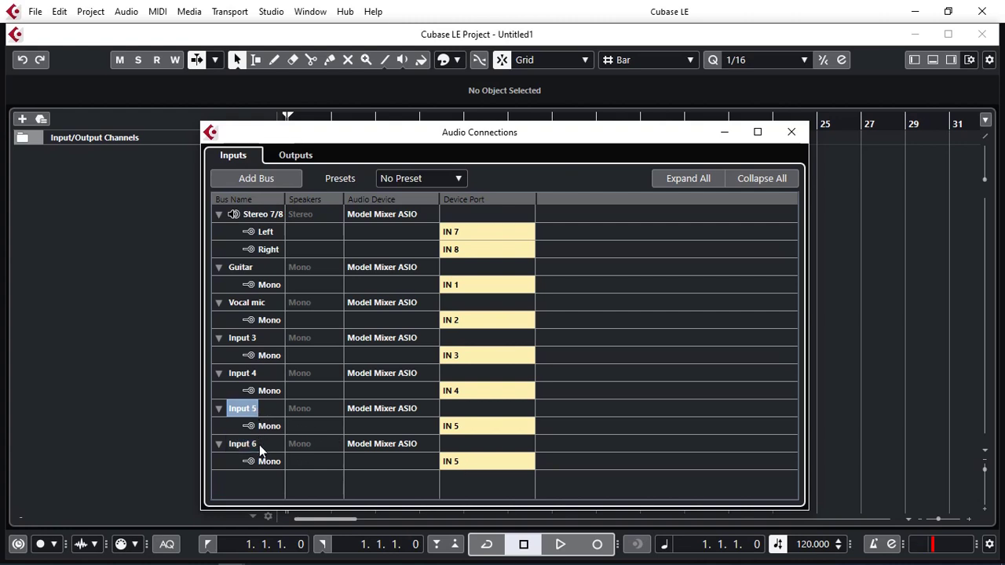
click(259, 444)
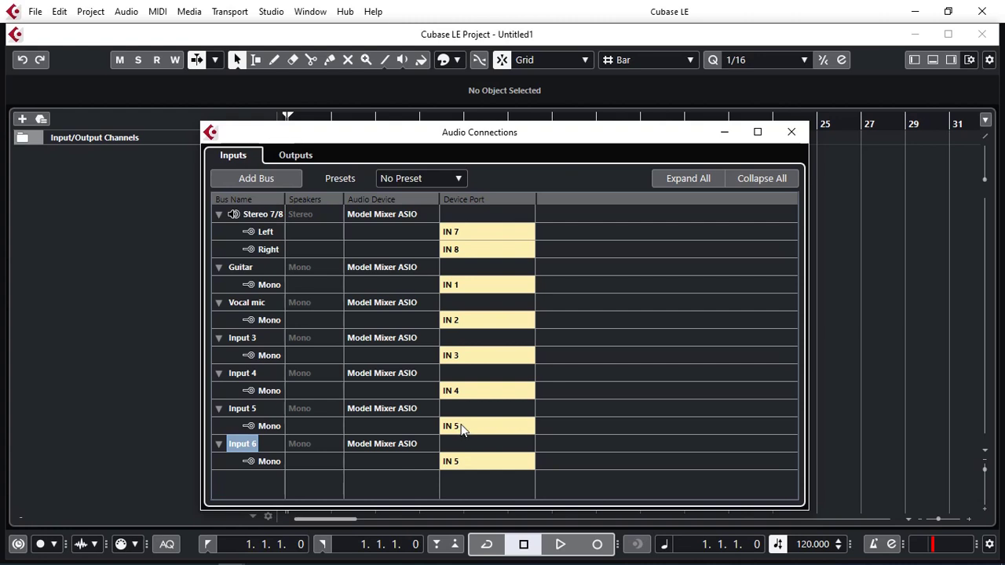
click(462, 465)
click(474, 478)
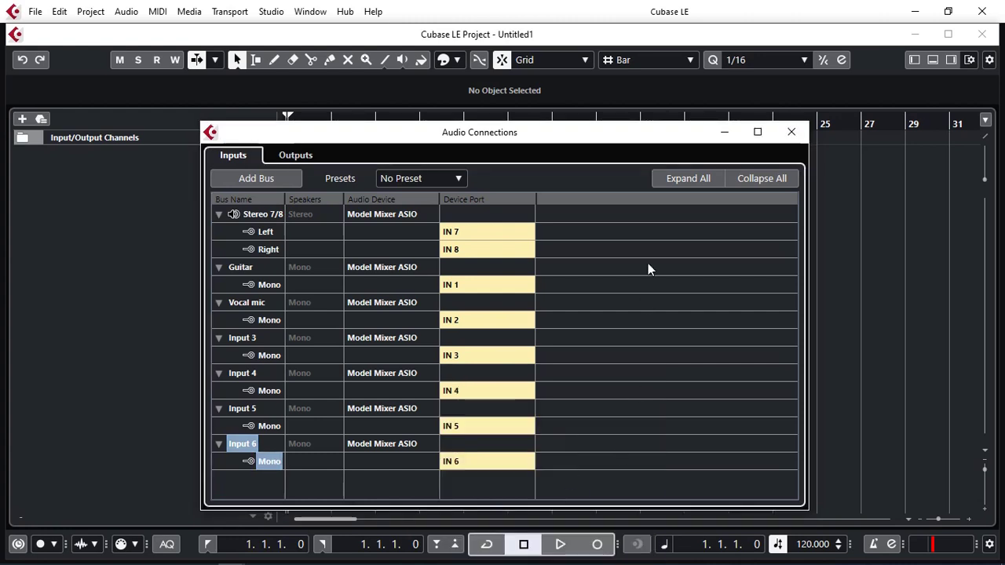
Step: Show the output buses and expand Stereo Out to its Left (OUT 1) and Right (OUT 2) channels
click(296, 157)
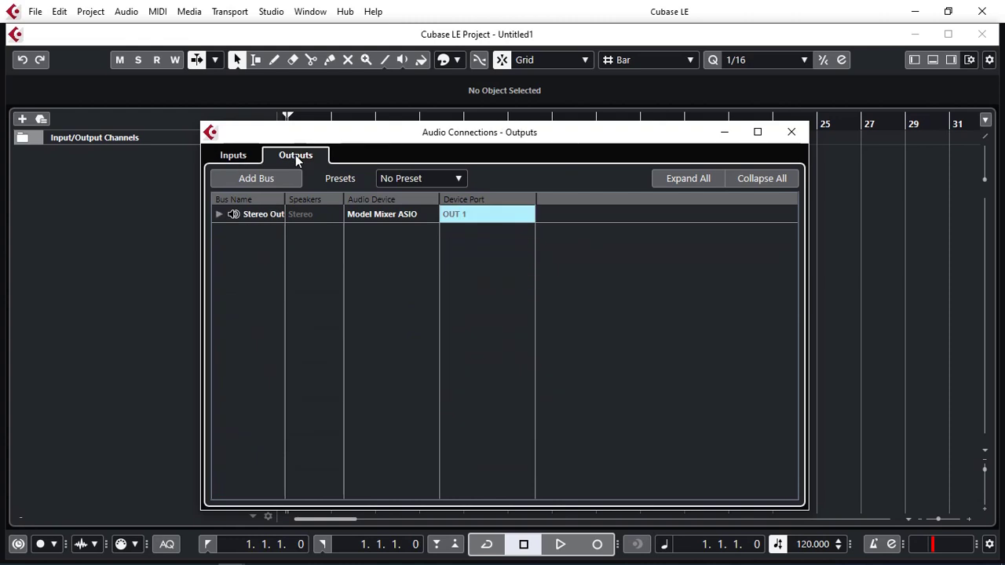
click(218, 214)
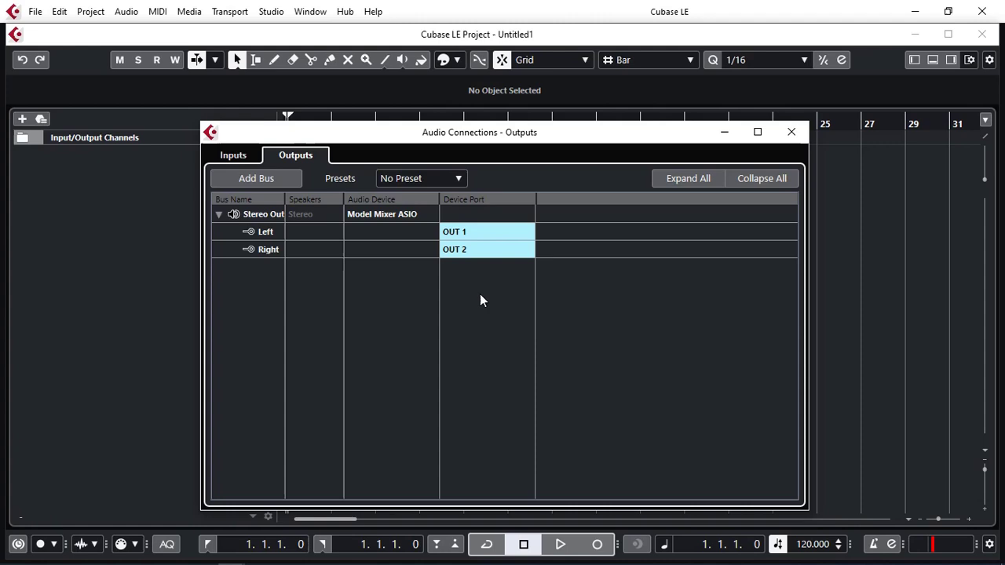
Step: Add a new stereo output bus named 'Out 9/10'
click(271, 179)
click(372, 283)
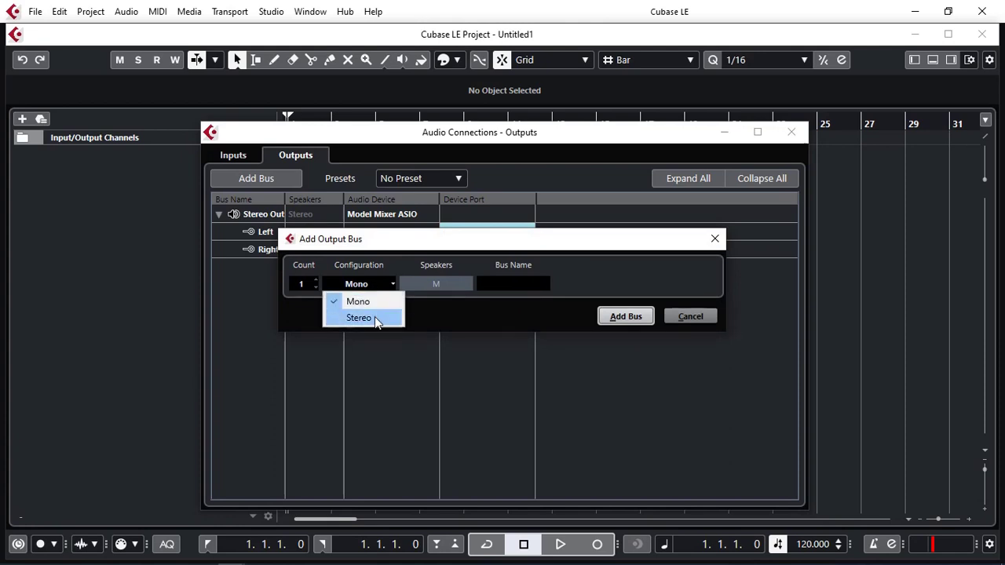
click(382, 318)
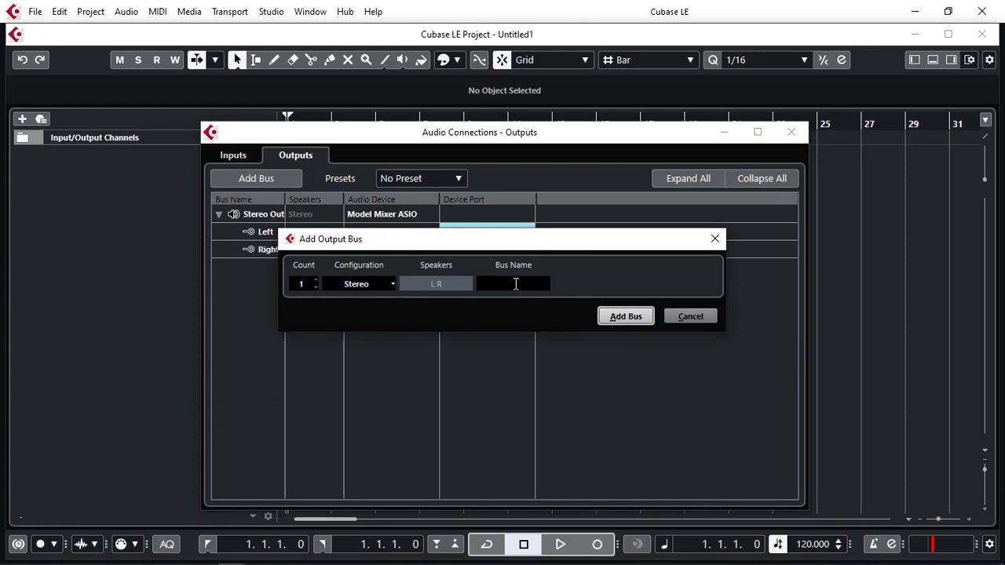
click(516, 284)
text(Out 9/10)
click(628, 317)
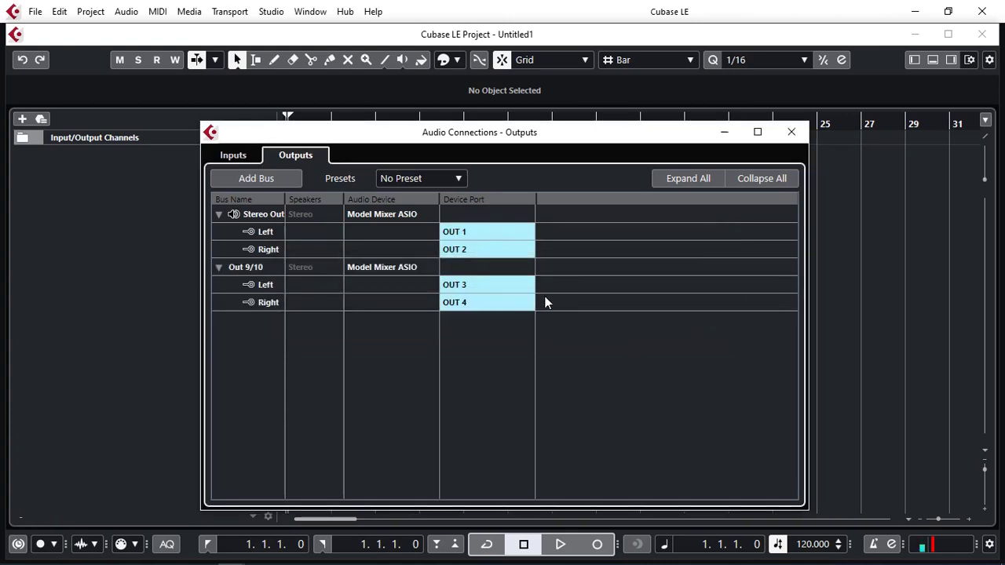
Step: Route Out 9/10 Left to OUT 9 and Right to OUT 10, then close Audio Connections
click(471, 285)
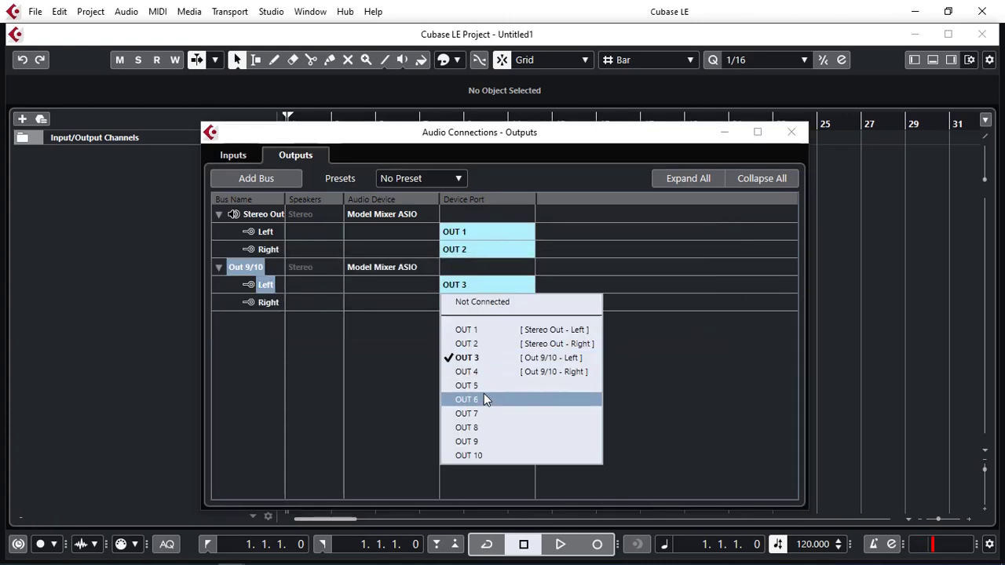
click(484, 439)
click(471, 304)
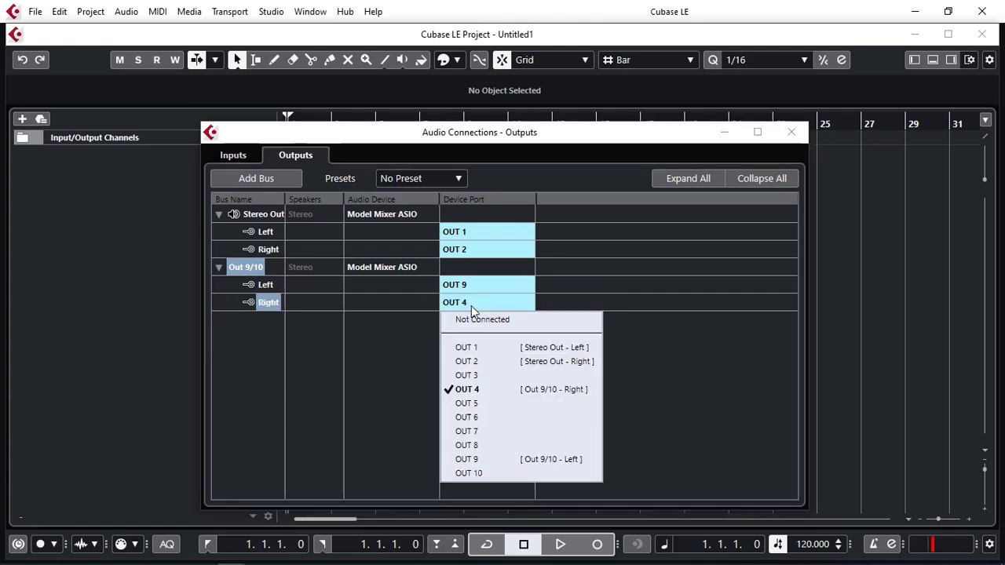
click(487, 473)
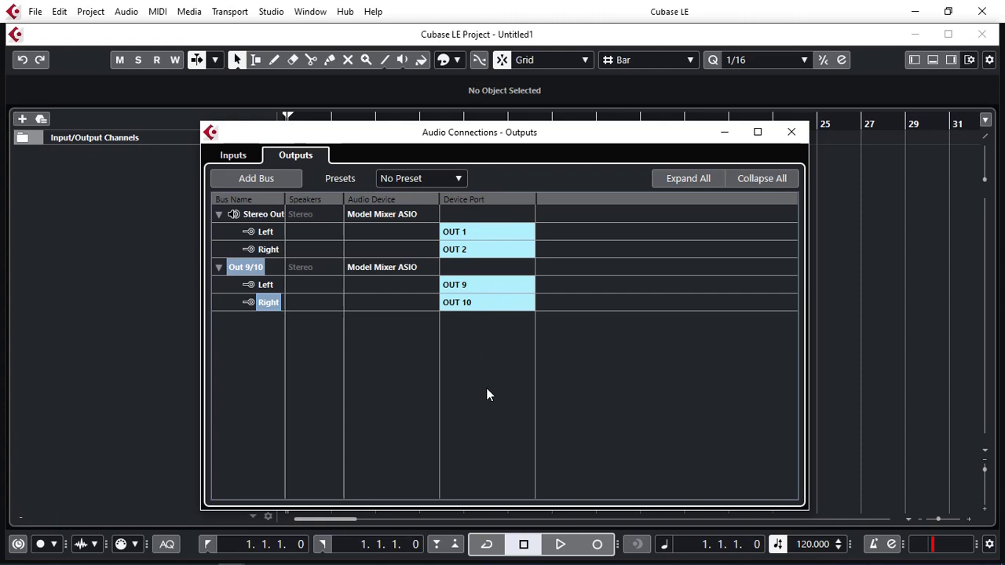
click(234, 155)
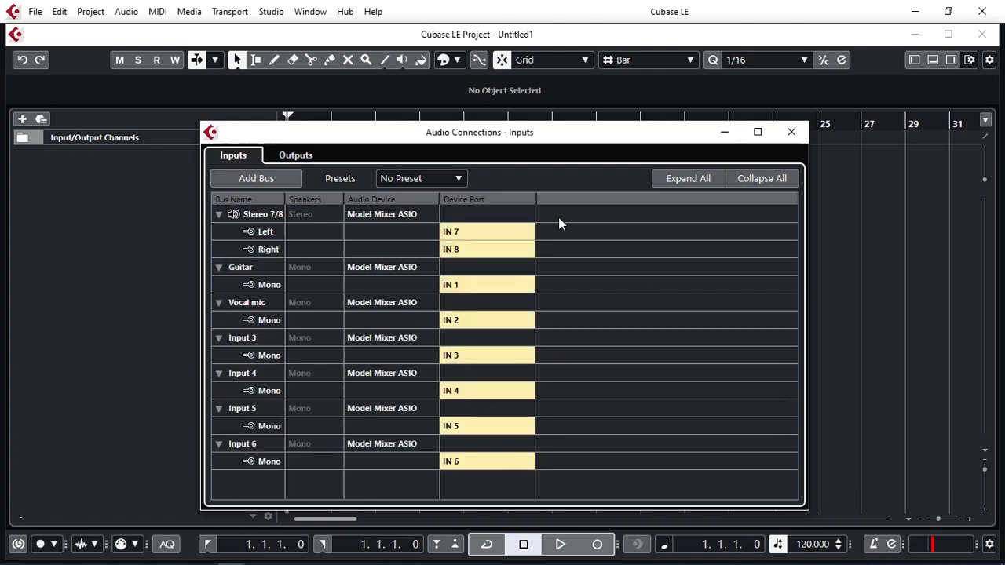
click(792, 132)
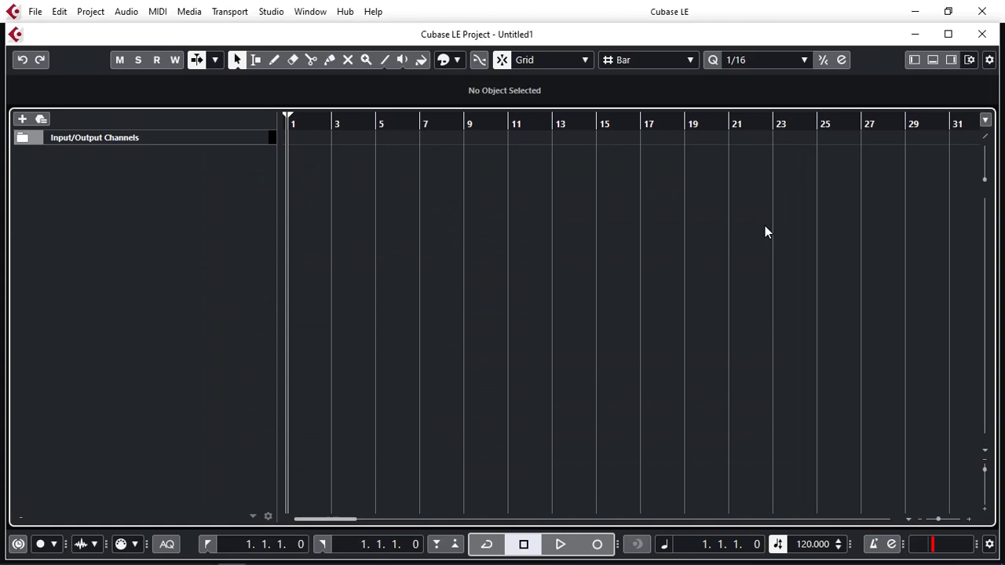
Step: Start a new mono audio track fed from the Guitar input bus
click(22, 119)
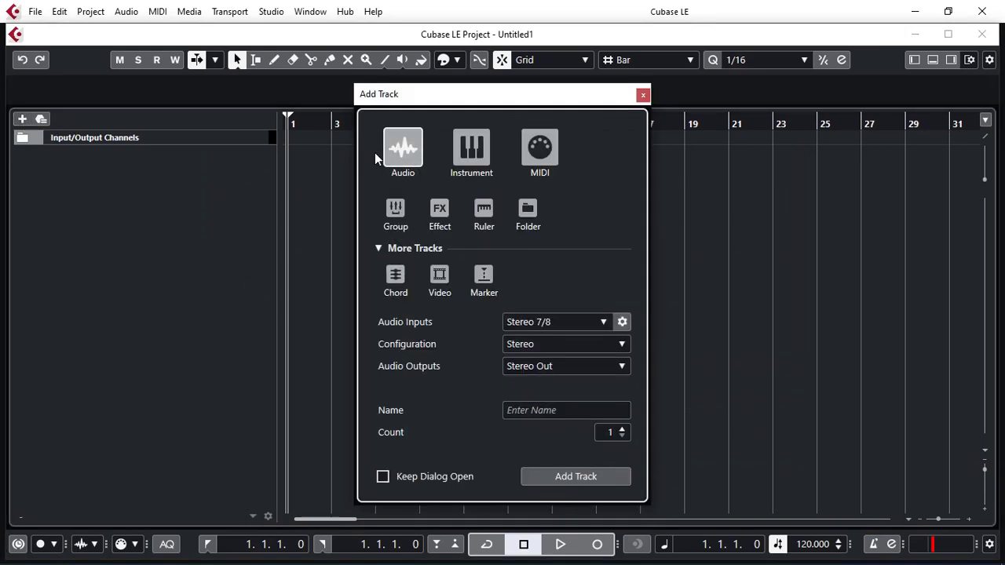
click(620, 345)
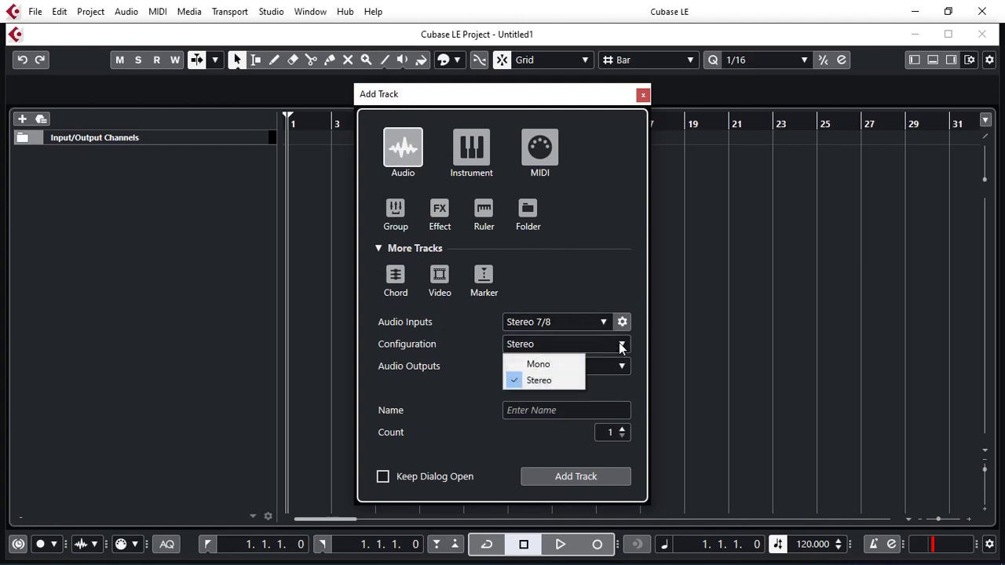
click(537, 362)
click(603, 322)
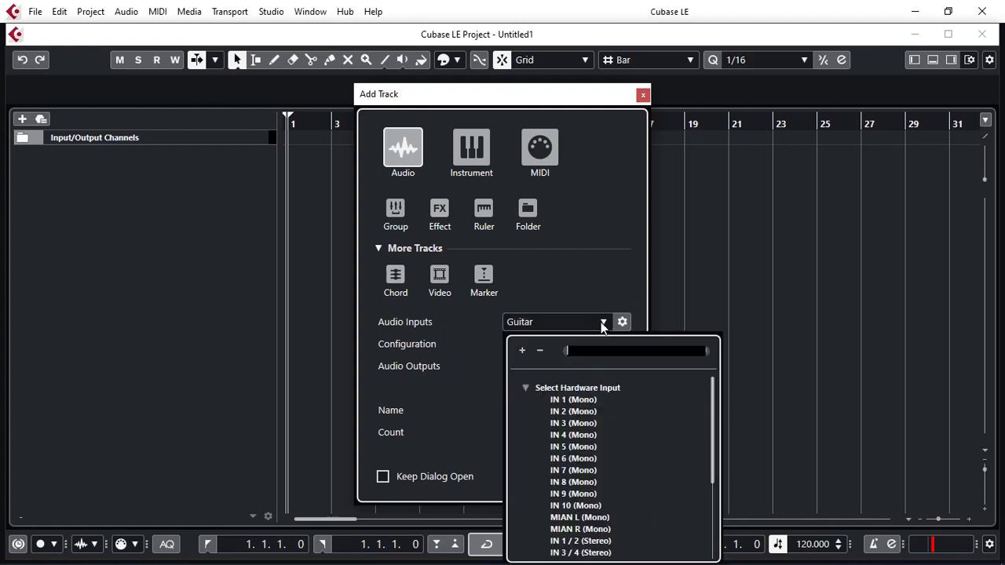
click(526, 387)
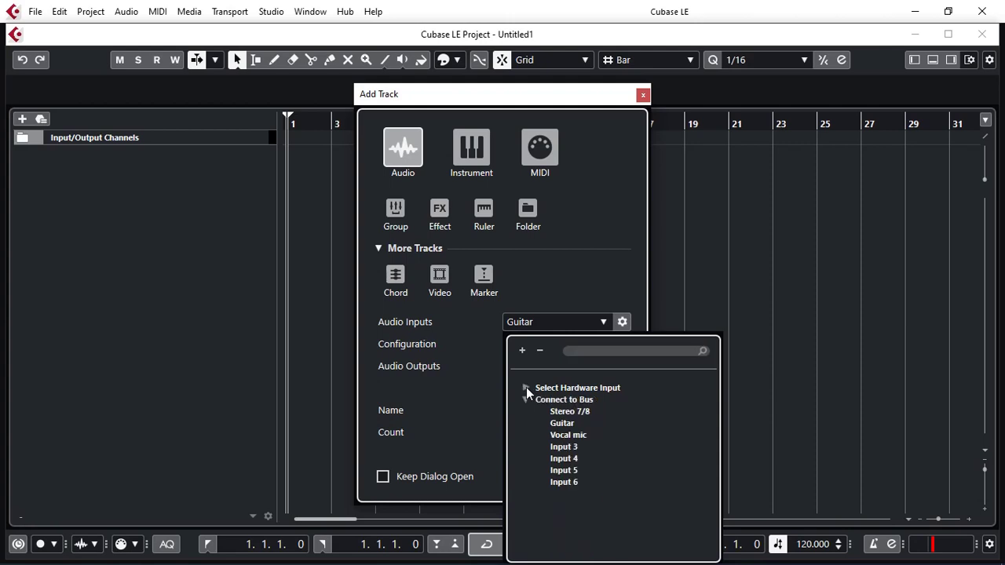
click(526, 387)
scroll(575, 463, down, 3)
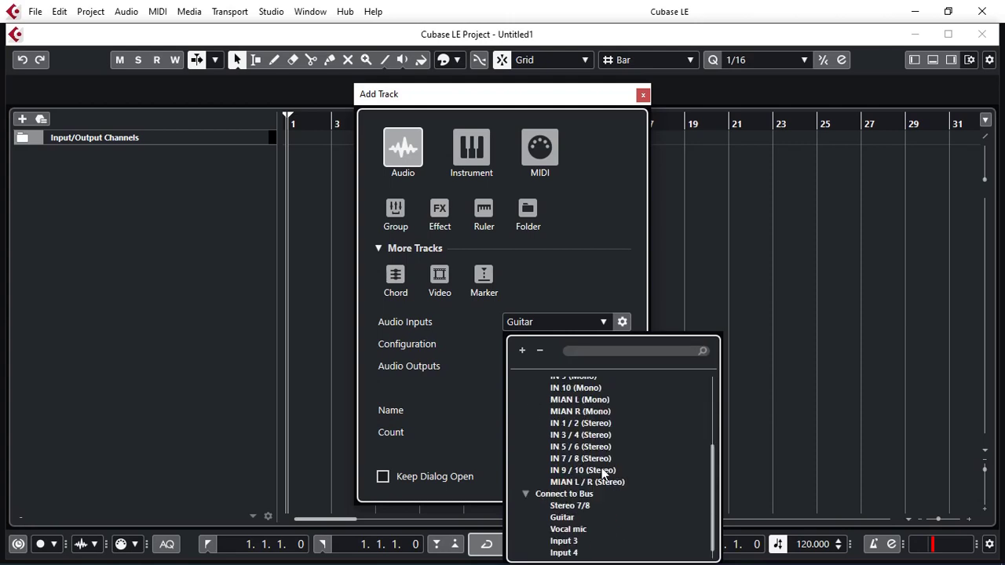
scroll(601, 468, down, 2)
scroll(528, 407, up, 5)
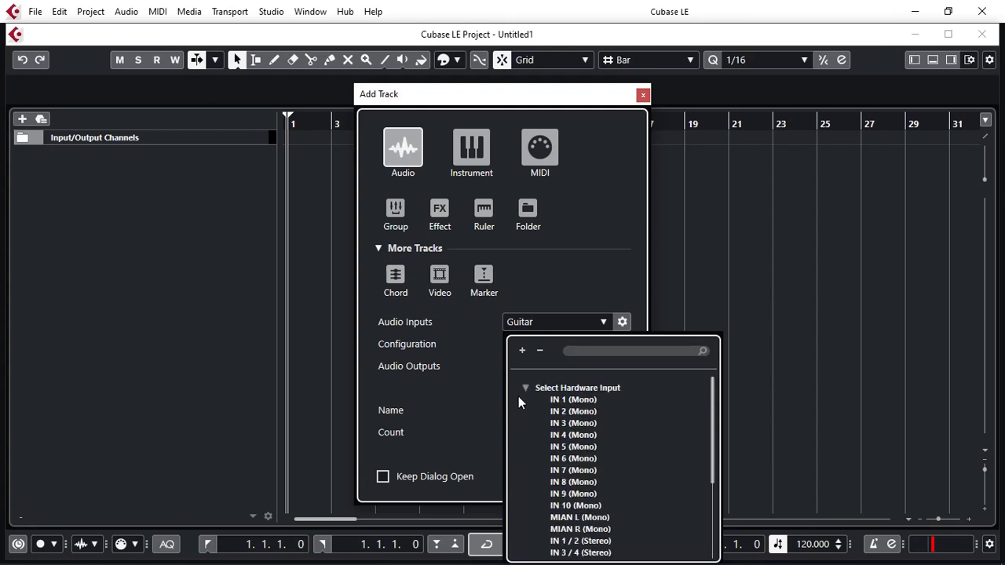
click(526, 388)
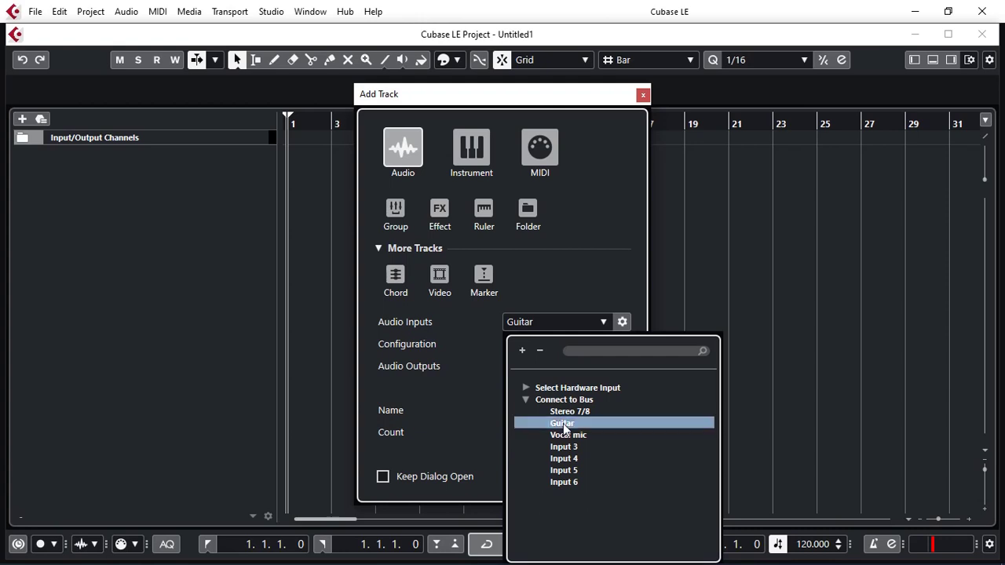
click(563, 424)
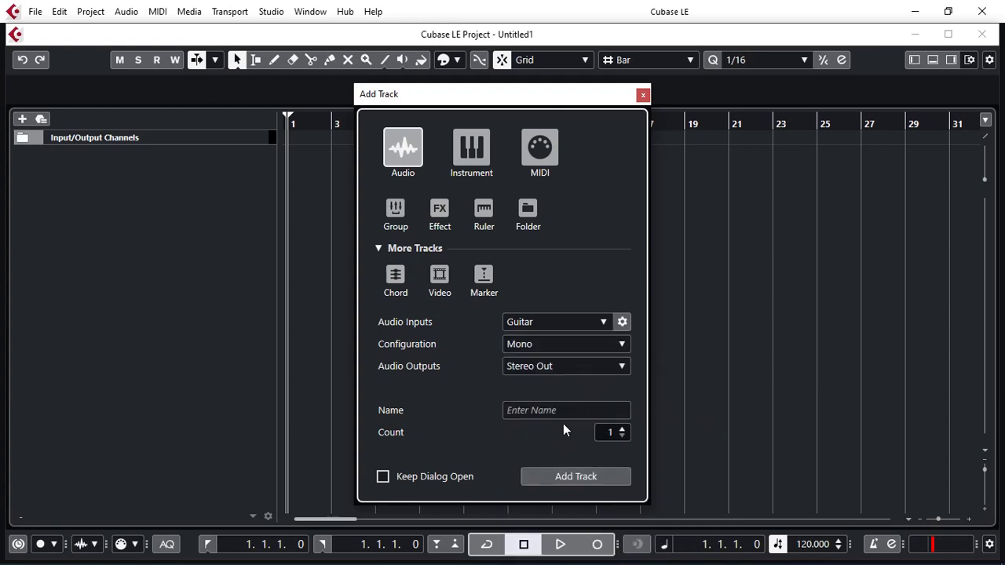
Step: Send it to Out 9/10, name it 'Guitar', keep the dialog open, and add it
click(565, 367)
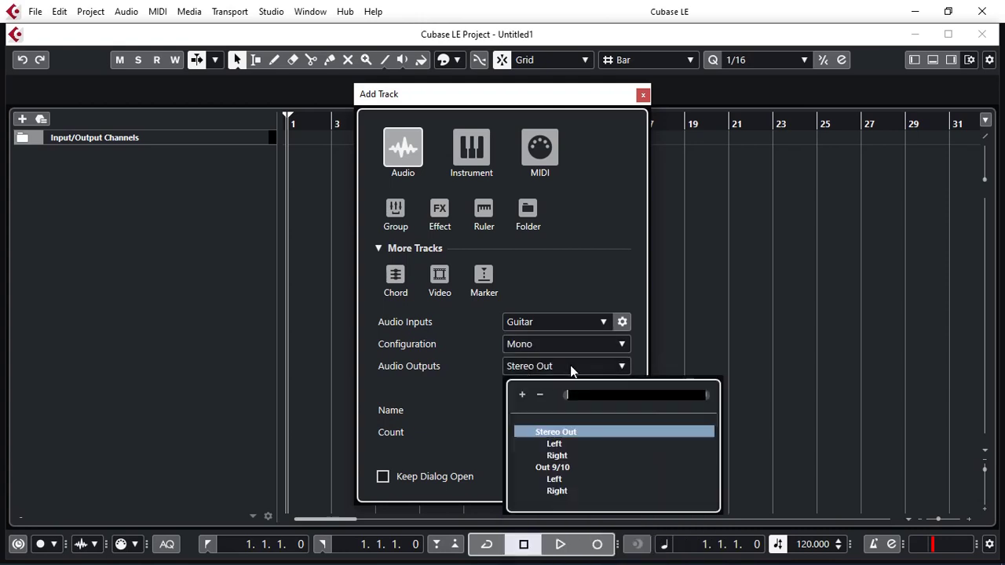
click(559, 468)
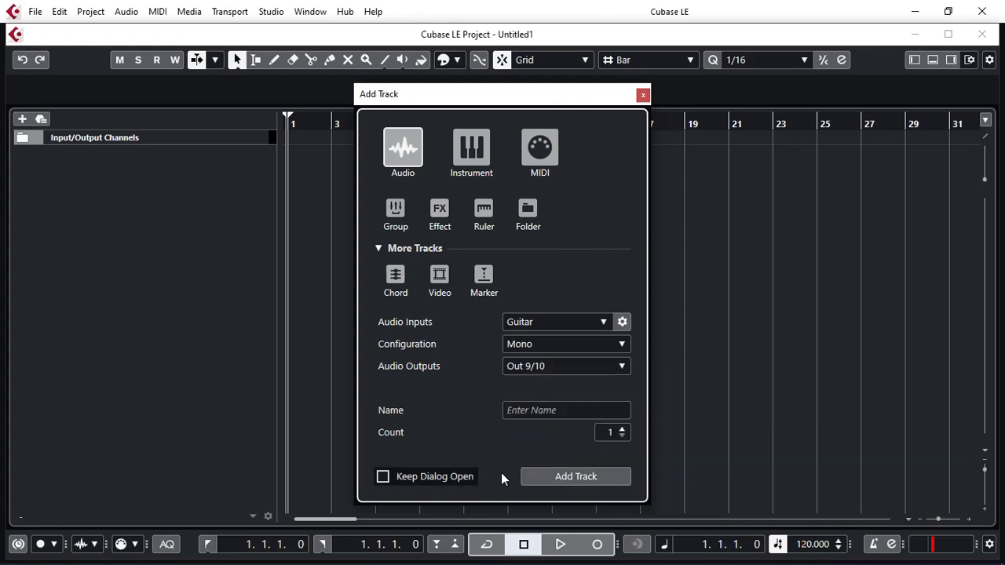
click(551, 411)
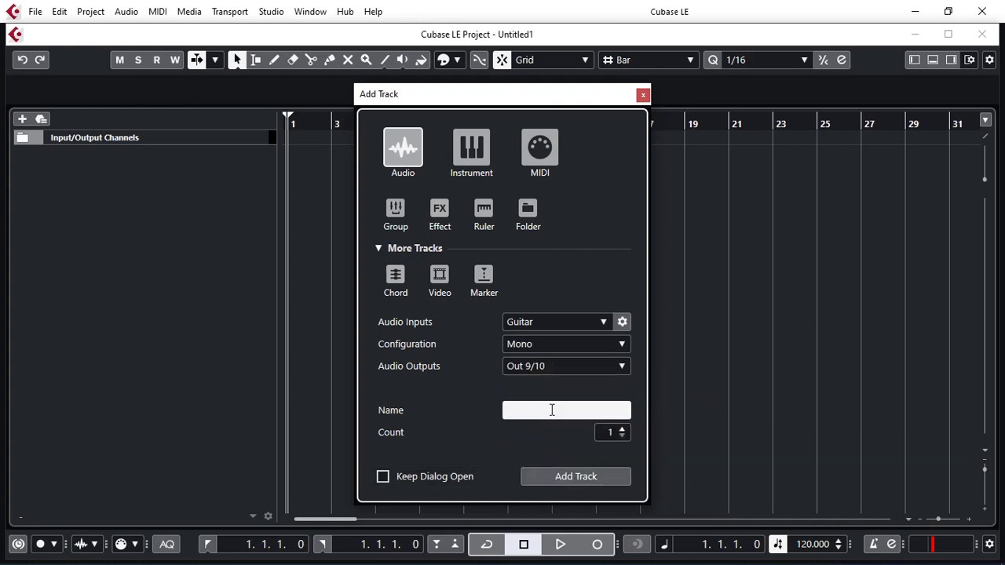
text(Guitar)
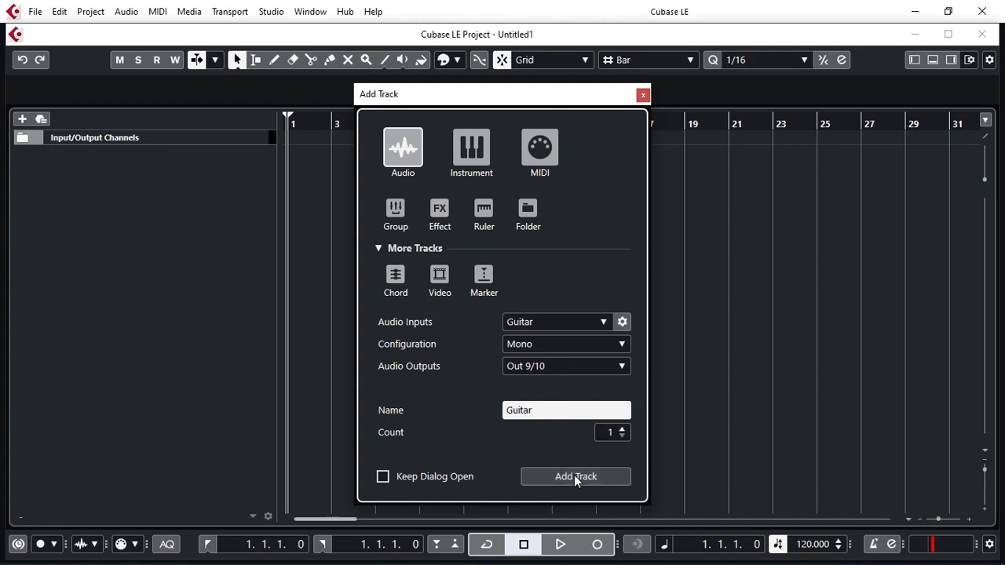
click(431, 476)
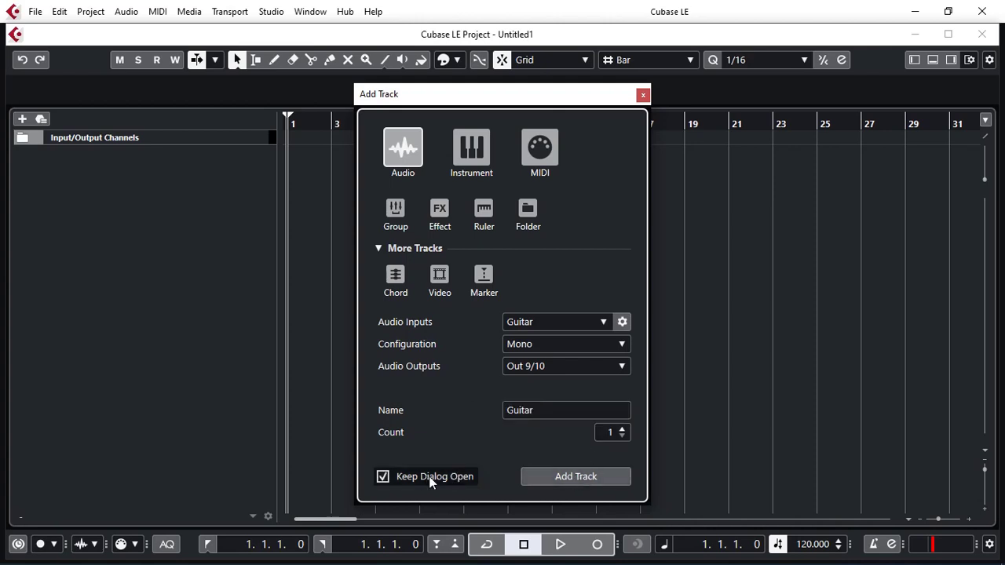
click(581, 477)
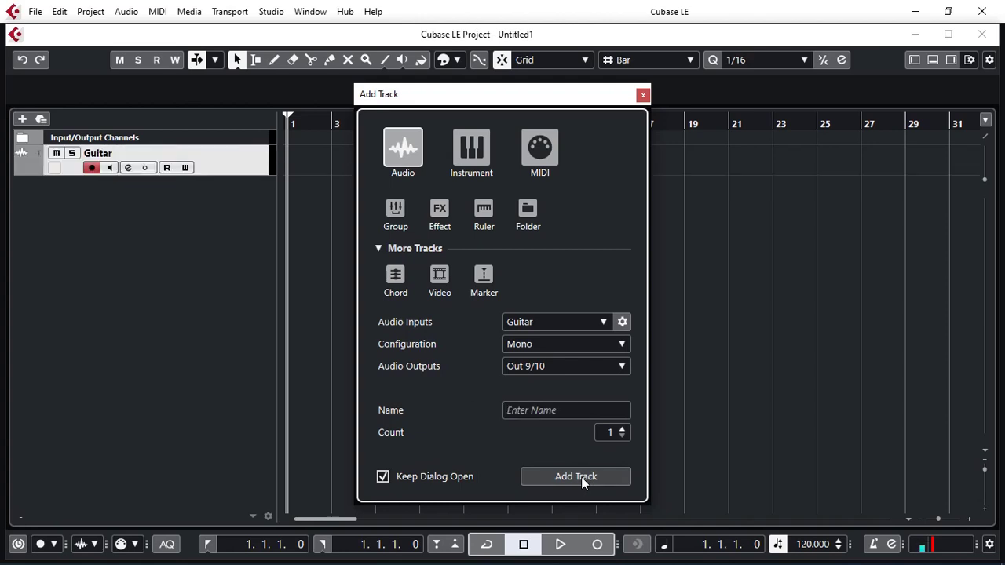
Step: Add a 'Vocals' track fed from the Vocal mic input bus
click(604, 322)
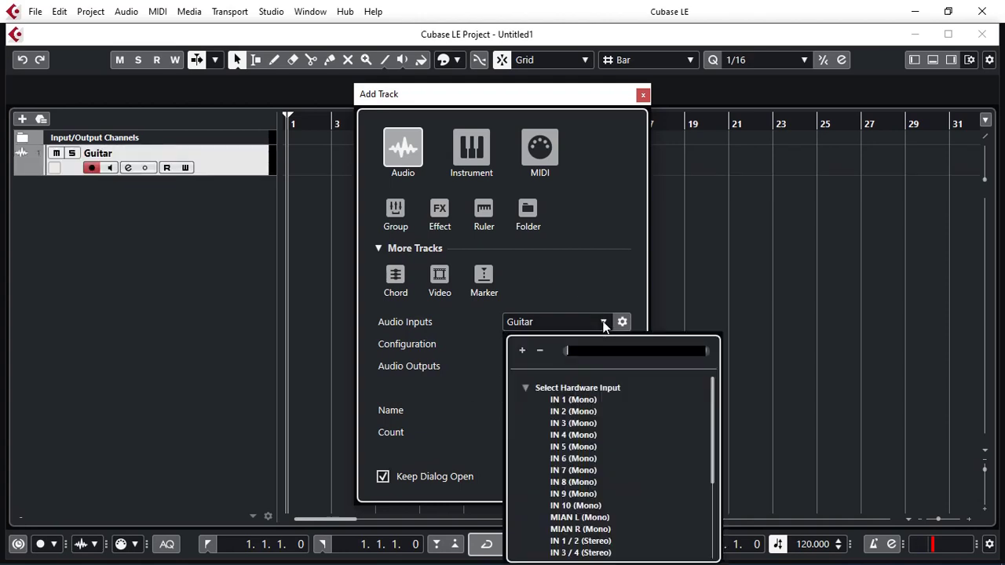
click(524, 388)
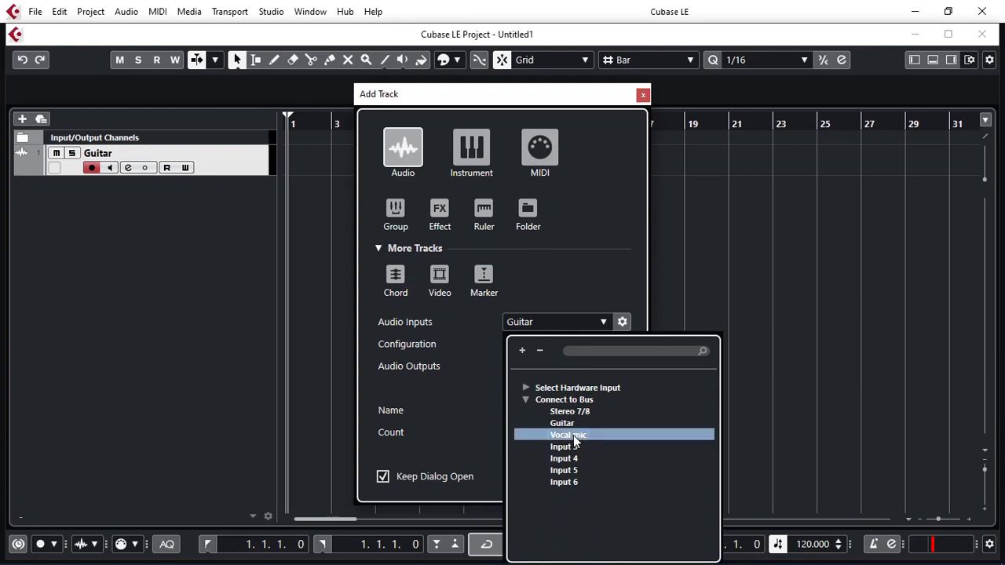
click(574, 437)
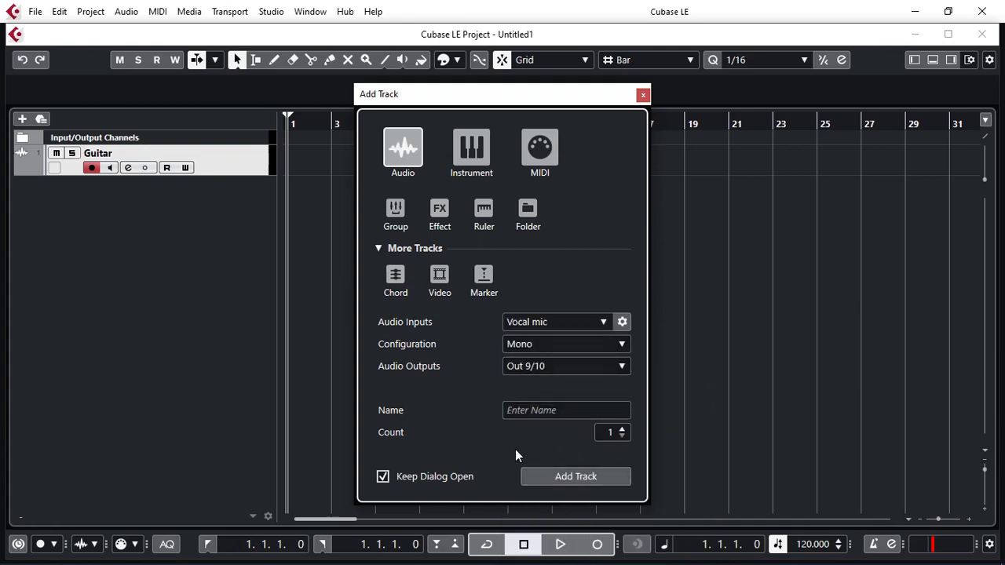
click(535, 408)
text(Vocals)
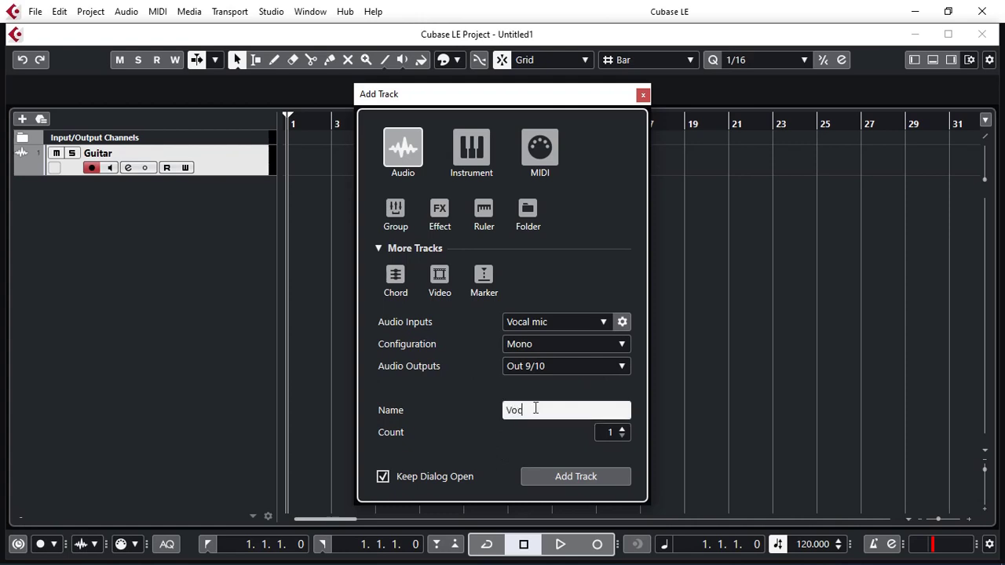
click(574, 477)
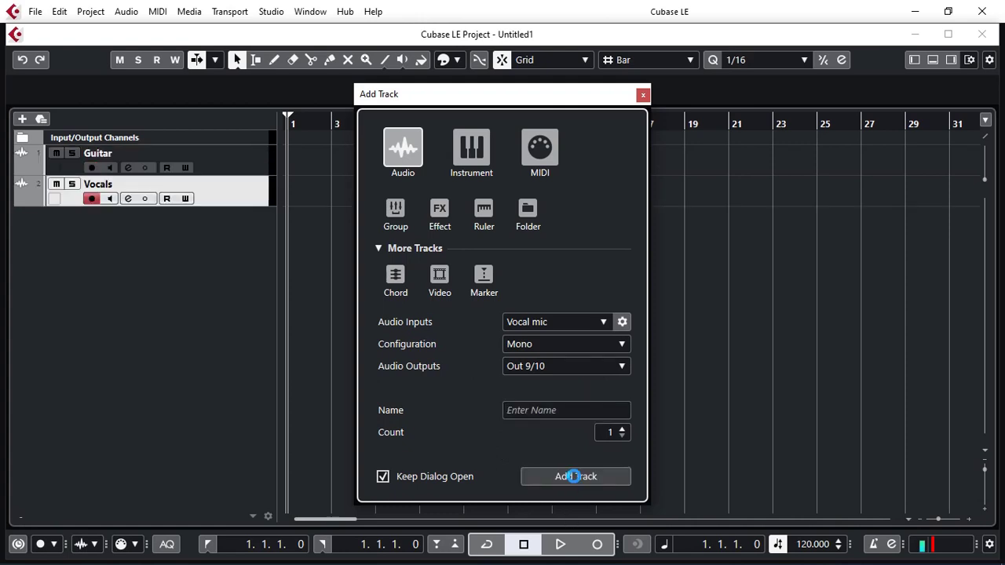
Step: Add a 'Keys' track fed from Stereo 7/8, letting the dialog close afterwards
click(603, 322)
click(525, 388)
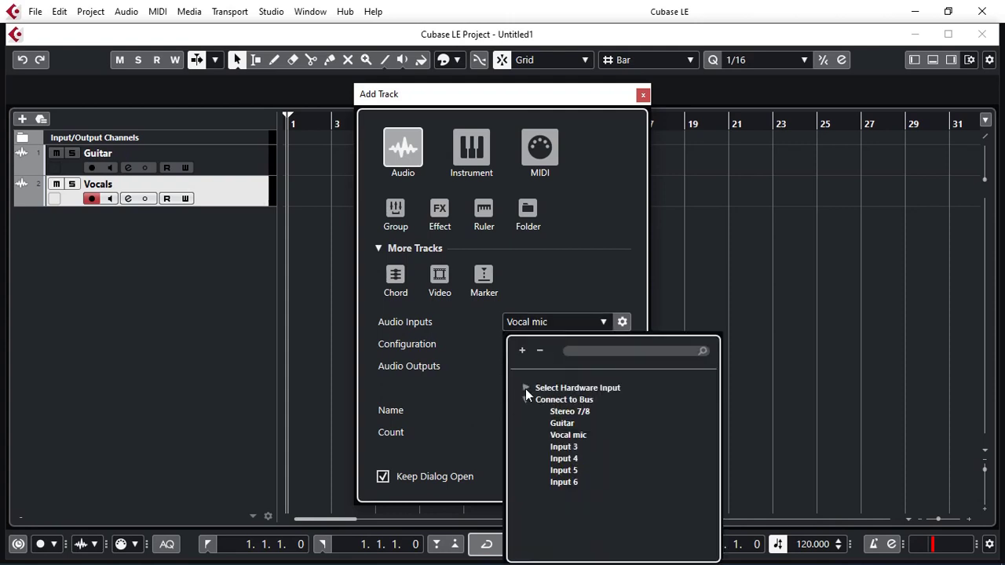
click(570, 411)
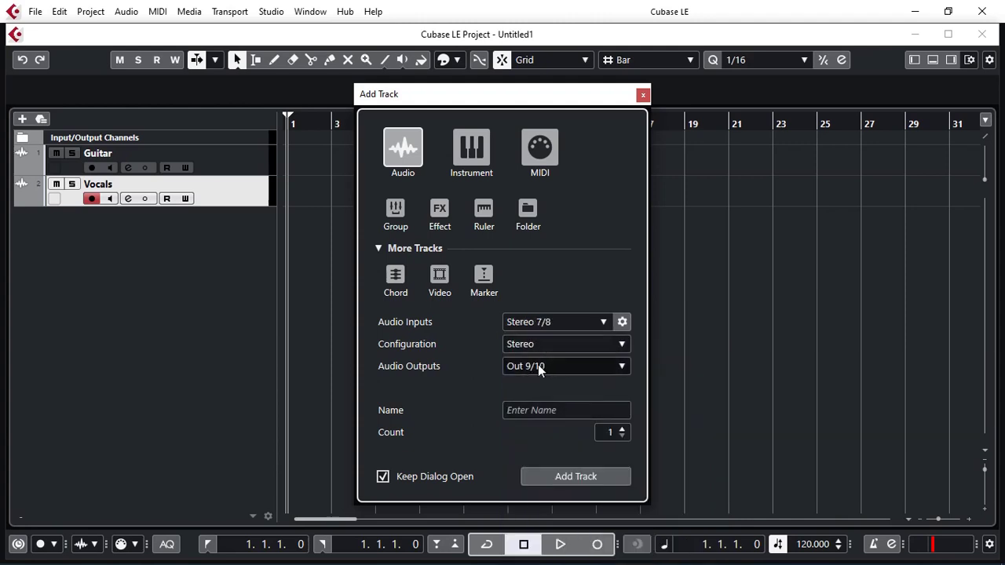
click(539, 409)
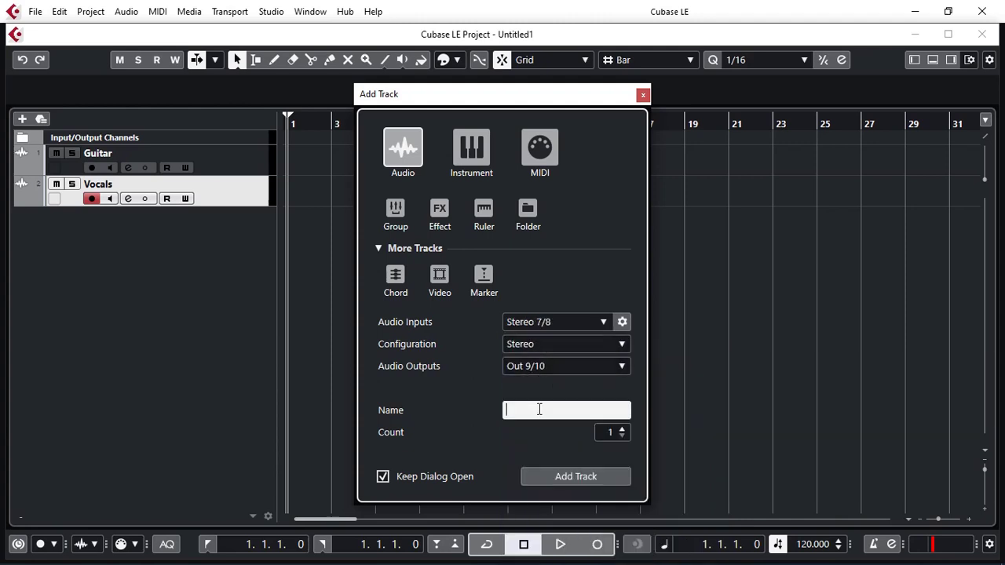
text(Keys)
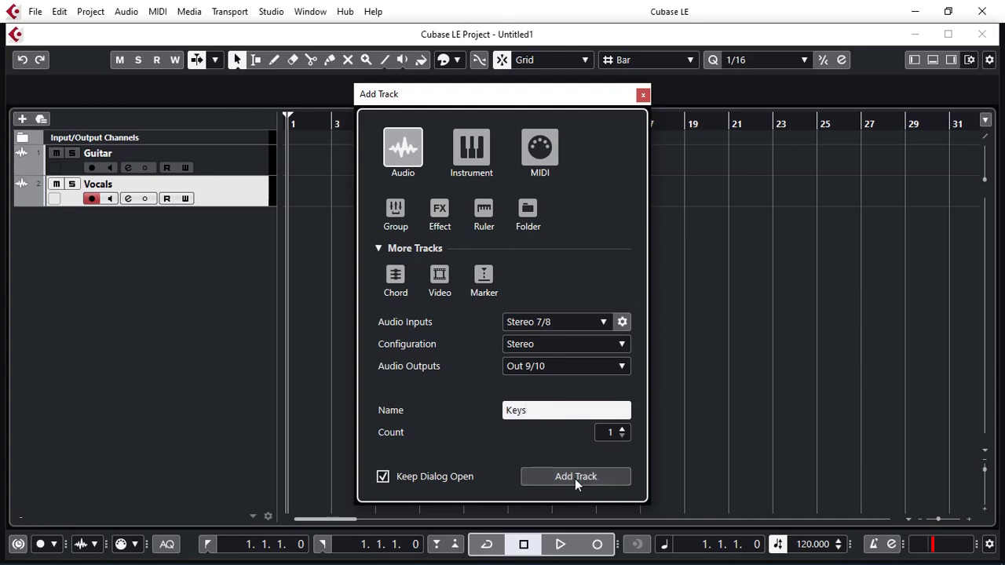
click(442, 479)
click(566, 475)
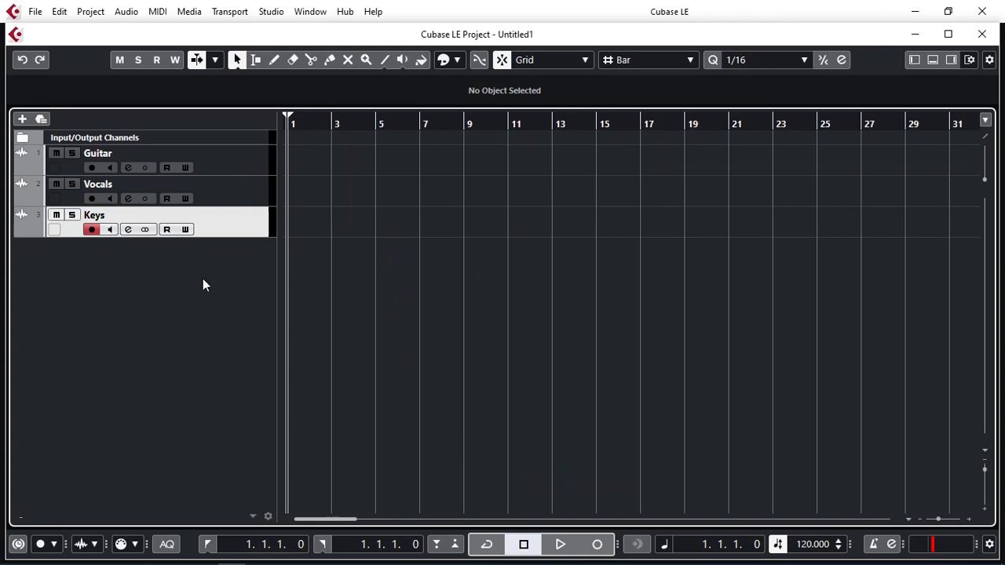
Step: Open the MixConsole with F3 and expand the Input/Output Channels visibility group
key(F3)
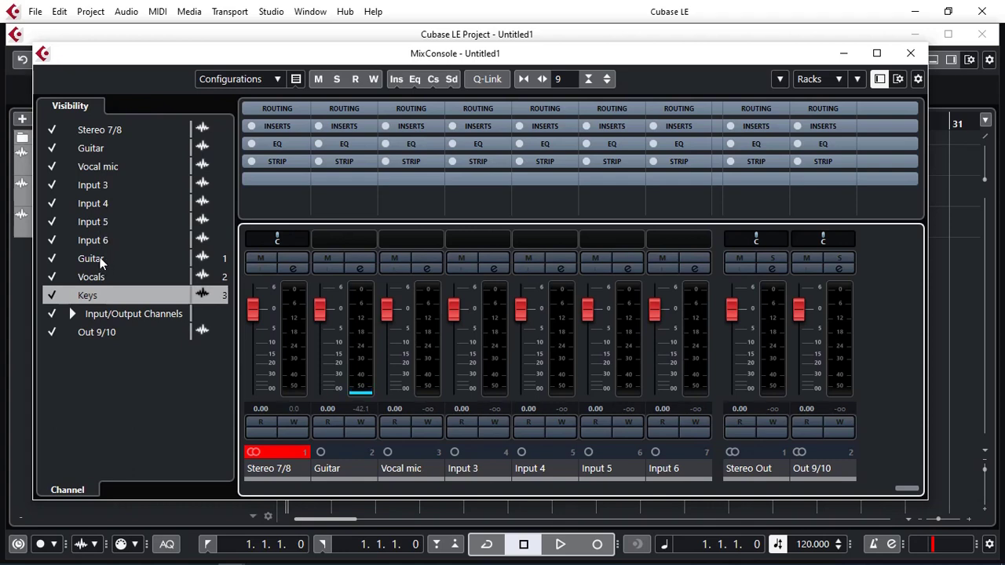
click(203, 262)
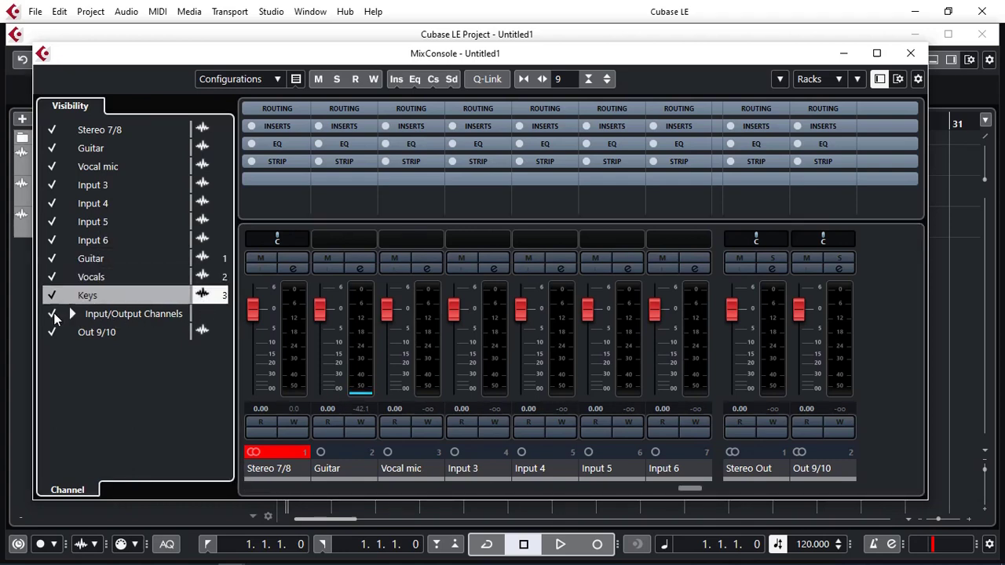
double_click(125, 314)
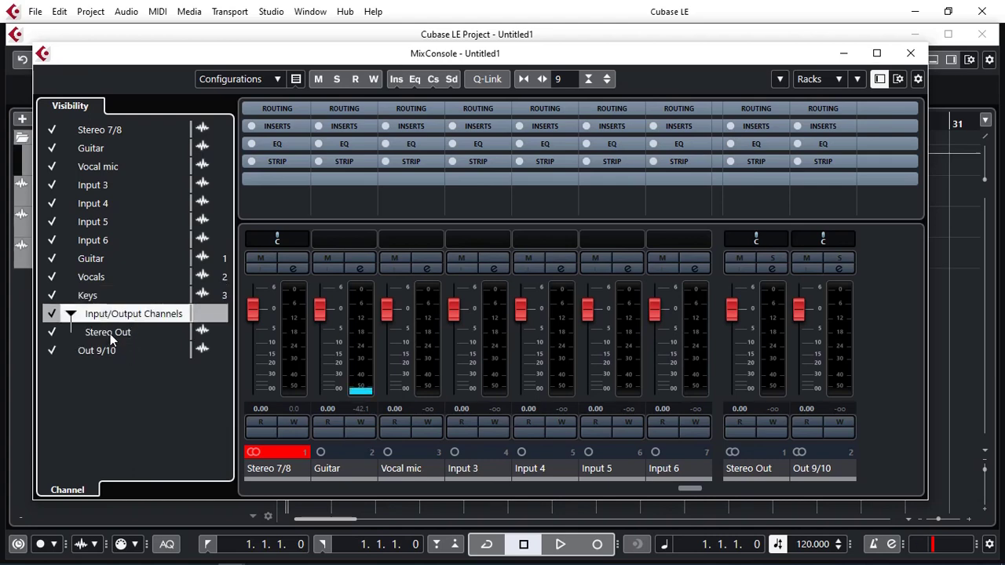
click(112, 351)
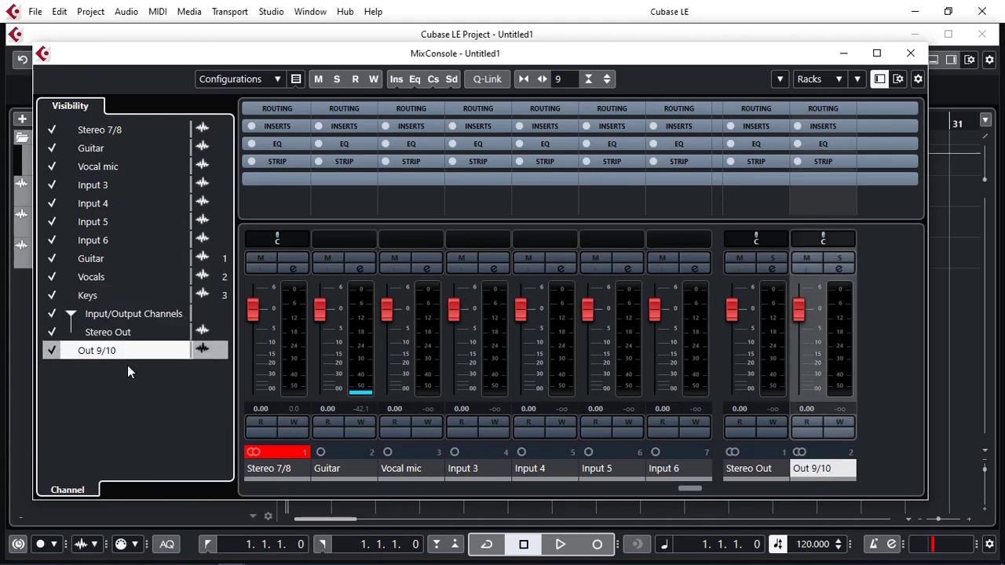
Step: Hide the Stereo 7/8, Guitar, Vocal mic and Input 3–6 input channels, keeping the Guitar track visible
click(52, 130)
click(53, 148)
click(53, 167)
click(53, 185)
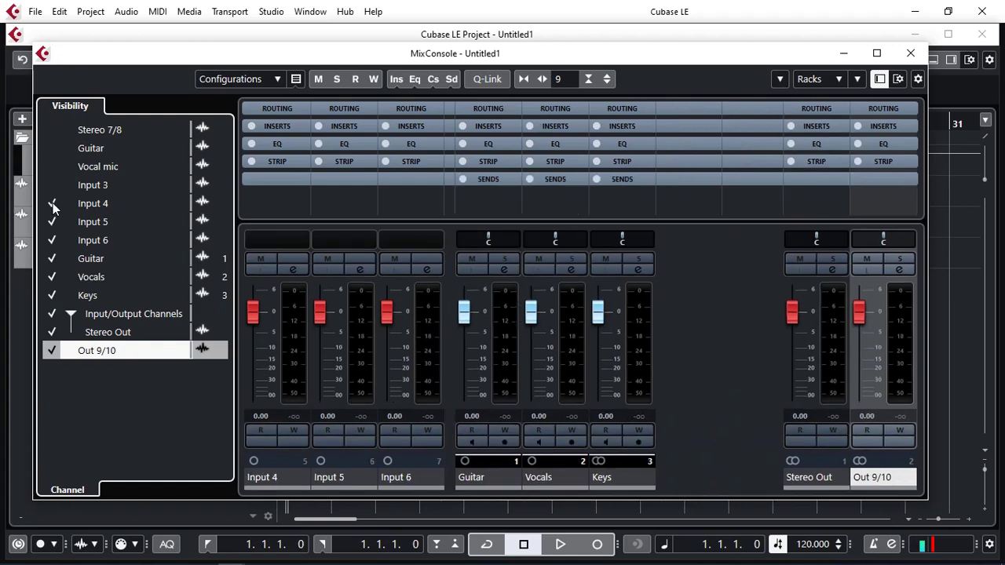
click(52, 204)
click(52, 221)
click(53, 240)
click(53, 258)
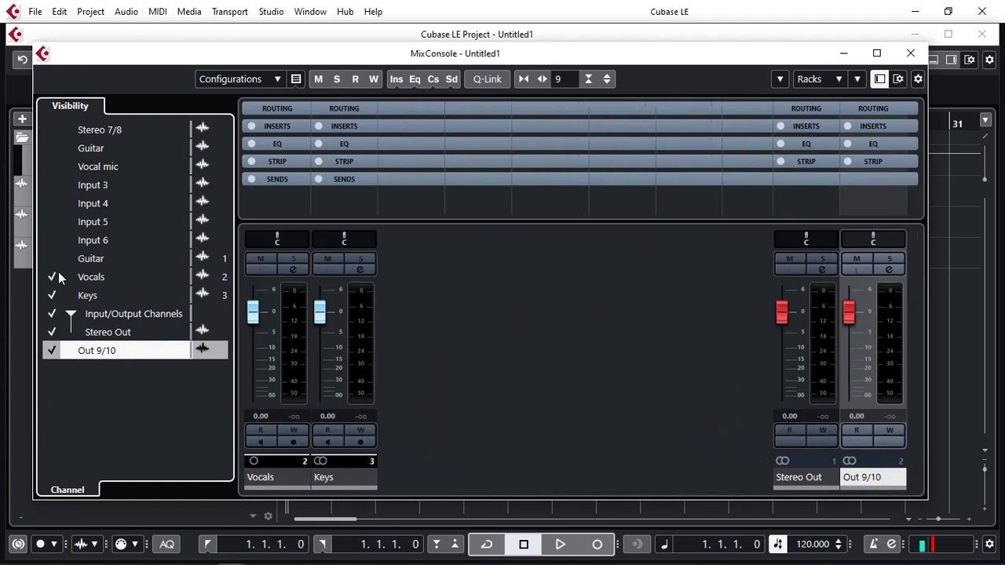
click(53, 258)
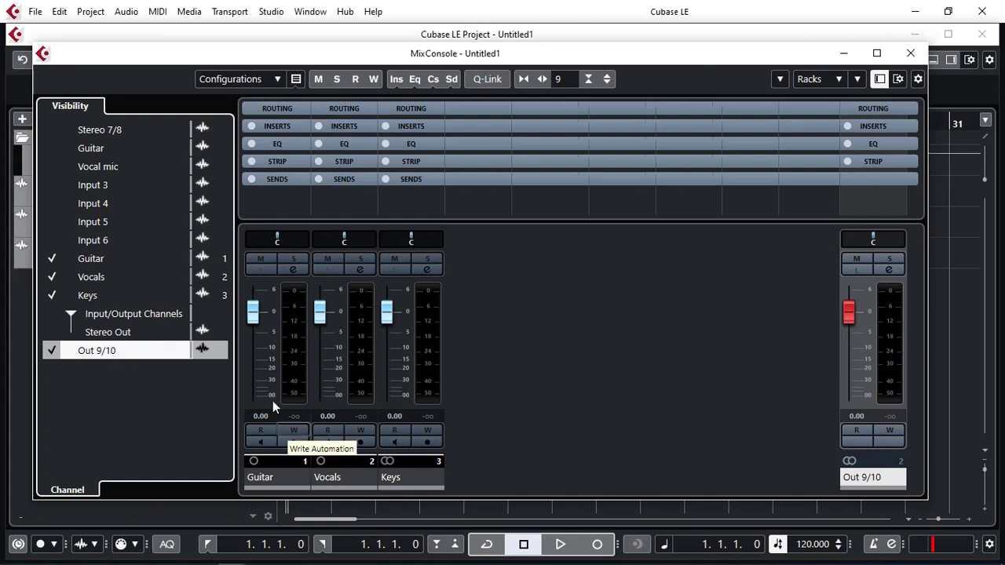
Step: Turn on the Guitar channel's Monitor and Record Enable buttons, then select the Out 9/10 channel
click(264, 441)
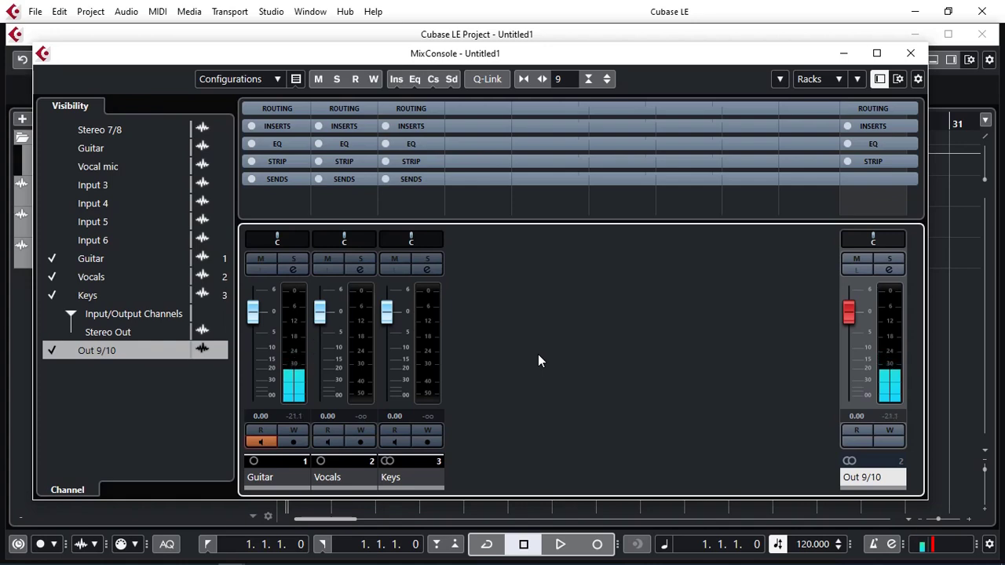
click(292, 442)
click(269, 444)
click(262, 442)
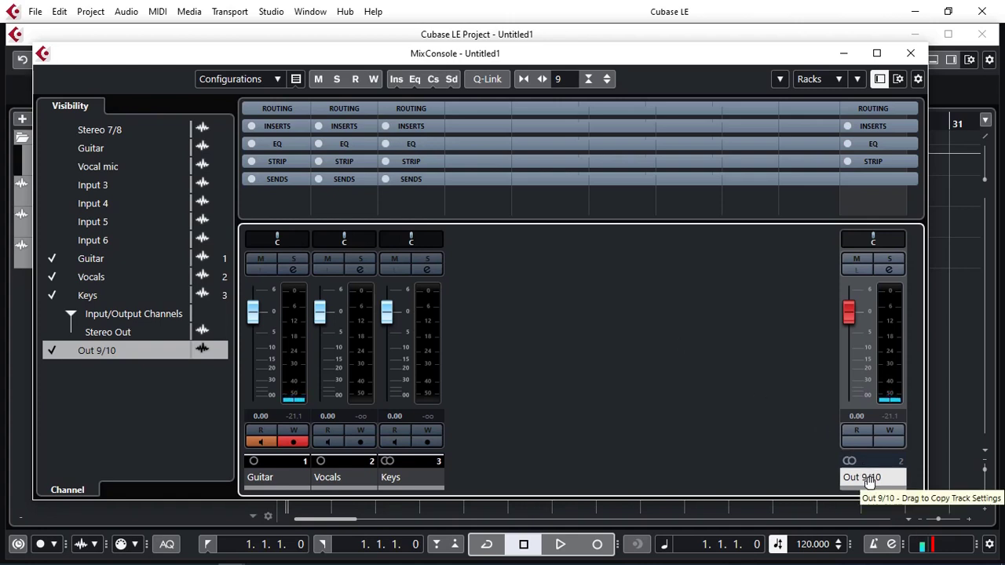
click(874, 481)
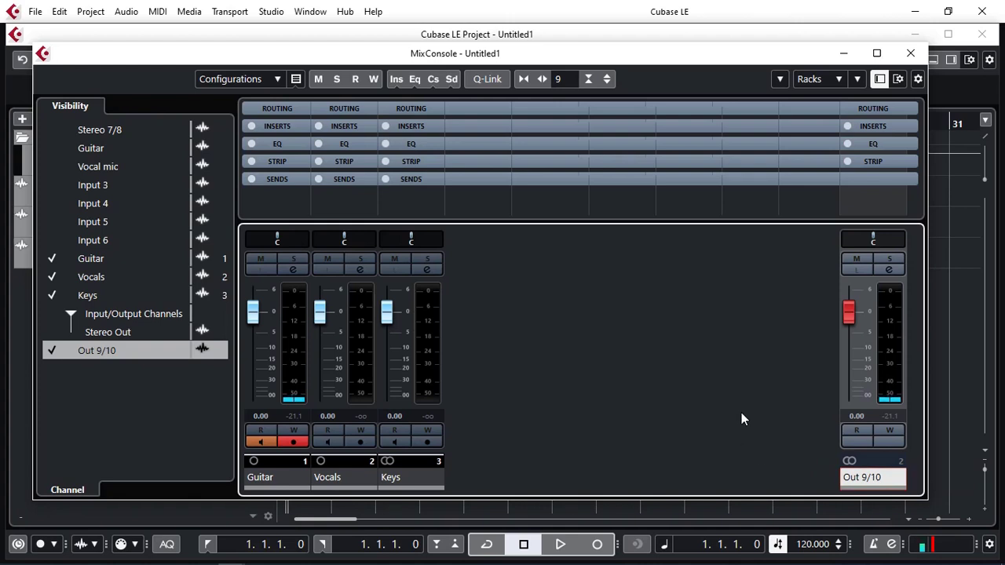